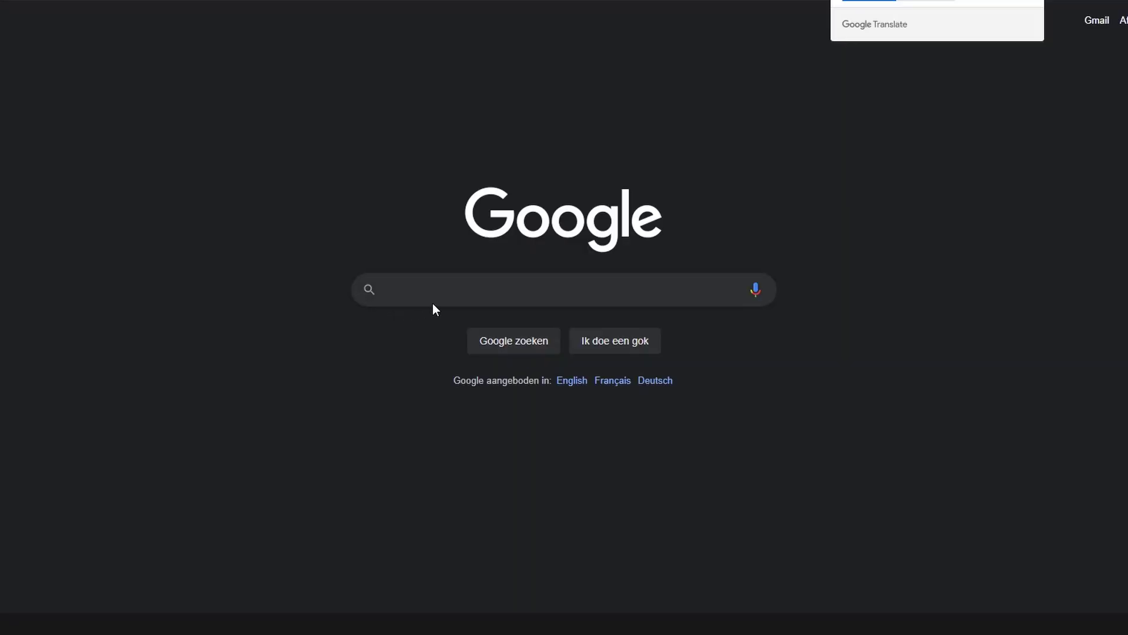
Search Google for 'OBS Websocket'
left_click(433, 297)
type("OBS We")
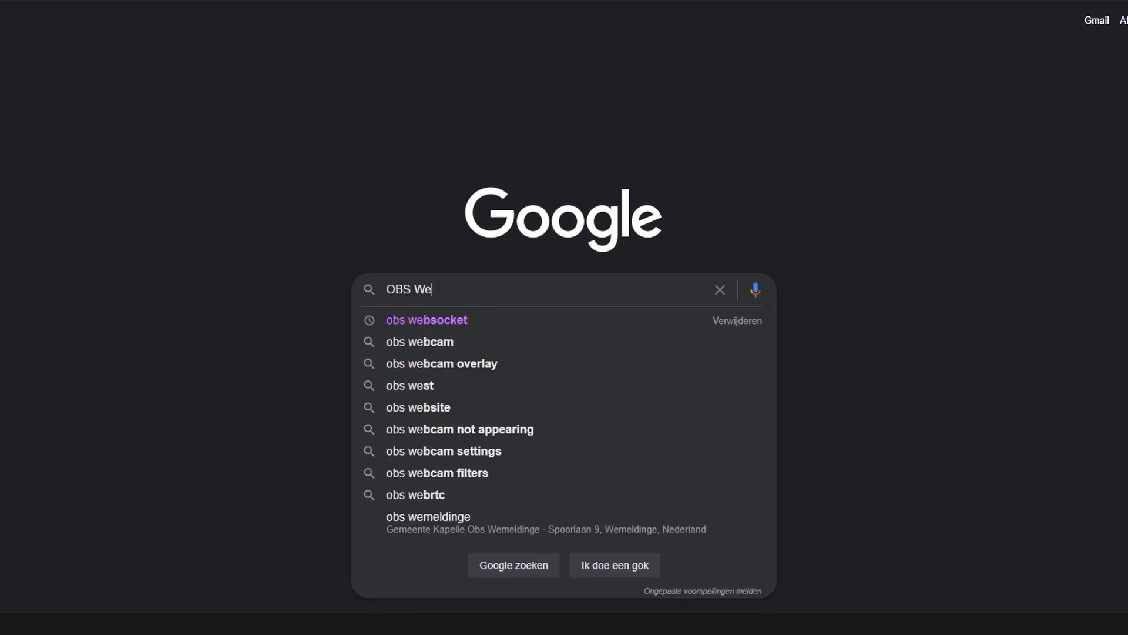
type("bsocket")
key("Return")
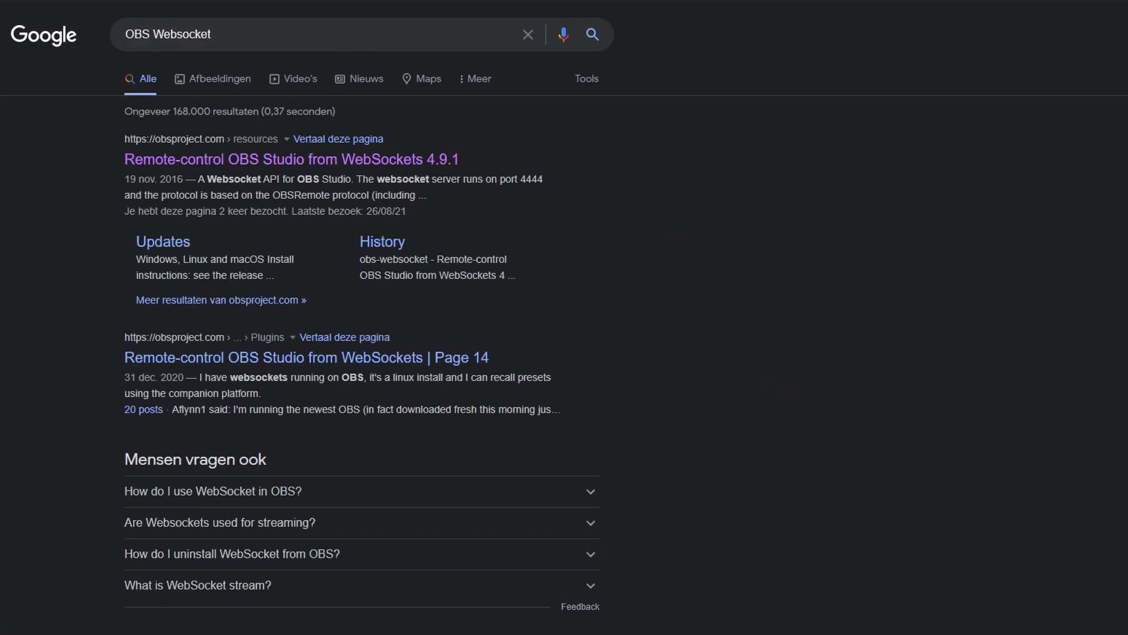
Open the obs-websocket 4.9.1 page on obsproject.com and skim it, returning to the top
left_click(200, 160)
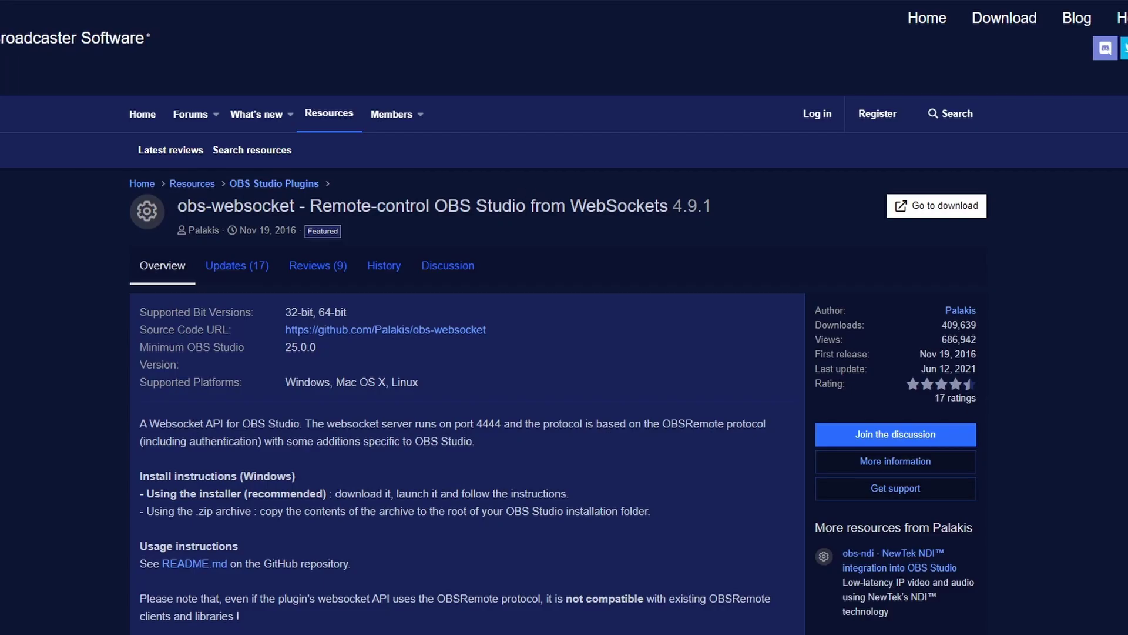
scroll(198, 159, "down", 5)
scroll(558, 329, "down", 5)
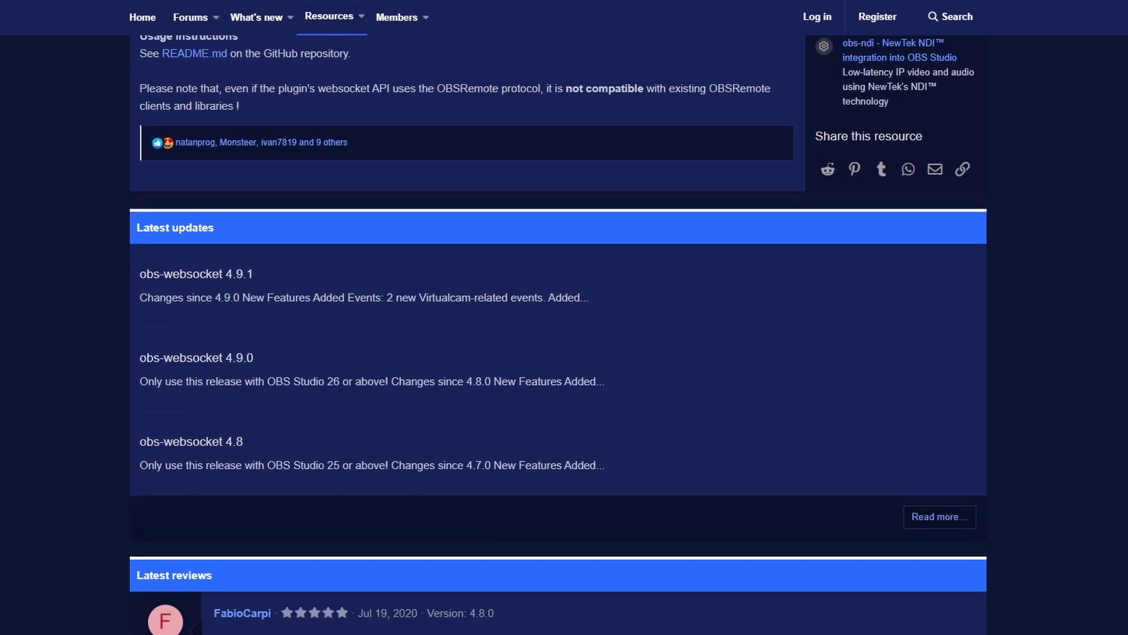
scroll(558, 329, "down", 13)
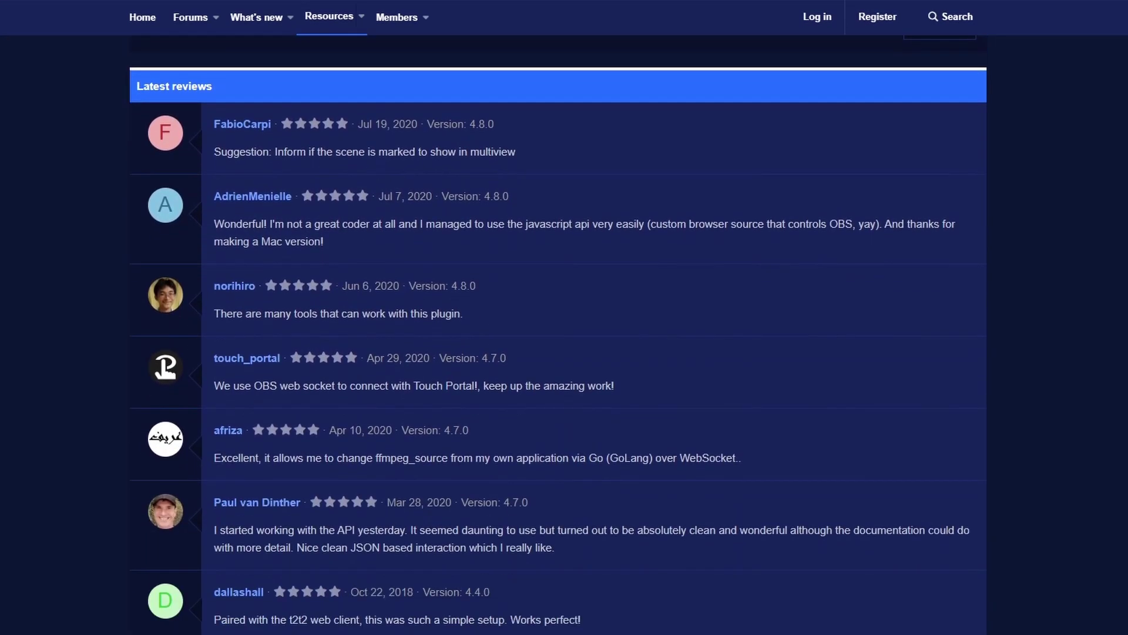
scroll(558, 329, "up", 20)
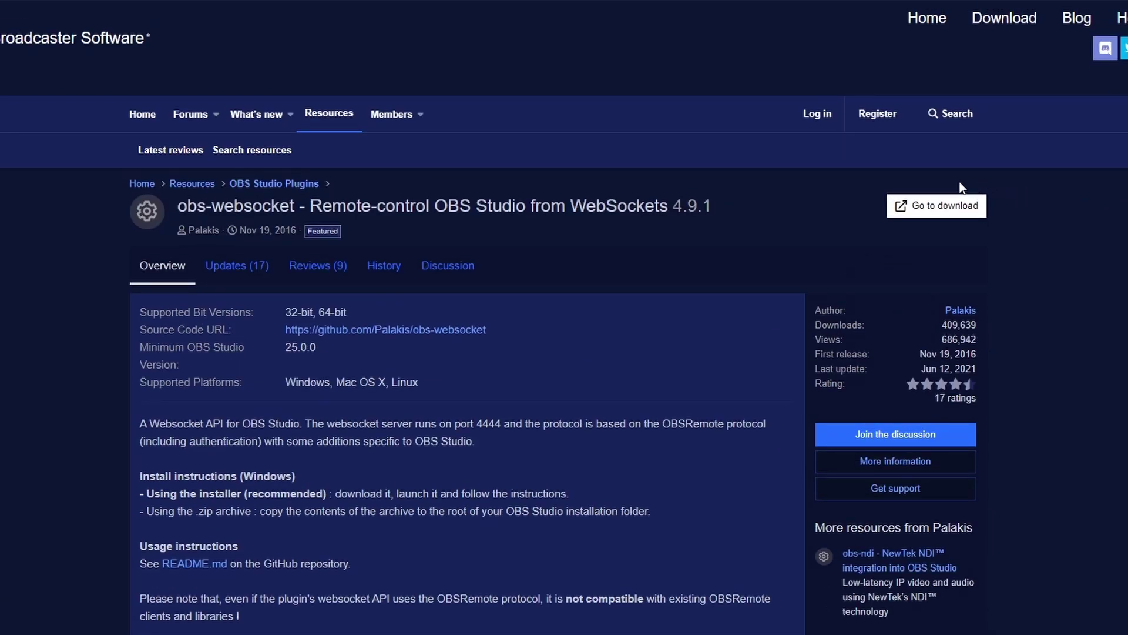
Follow the plugin's download link and scroll the GitHub 4.9.1 release notes down to the assets
left_click(975, 210)
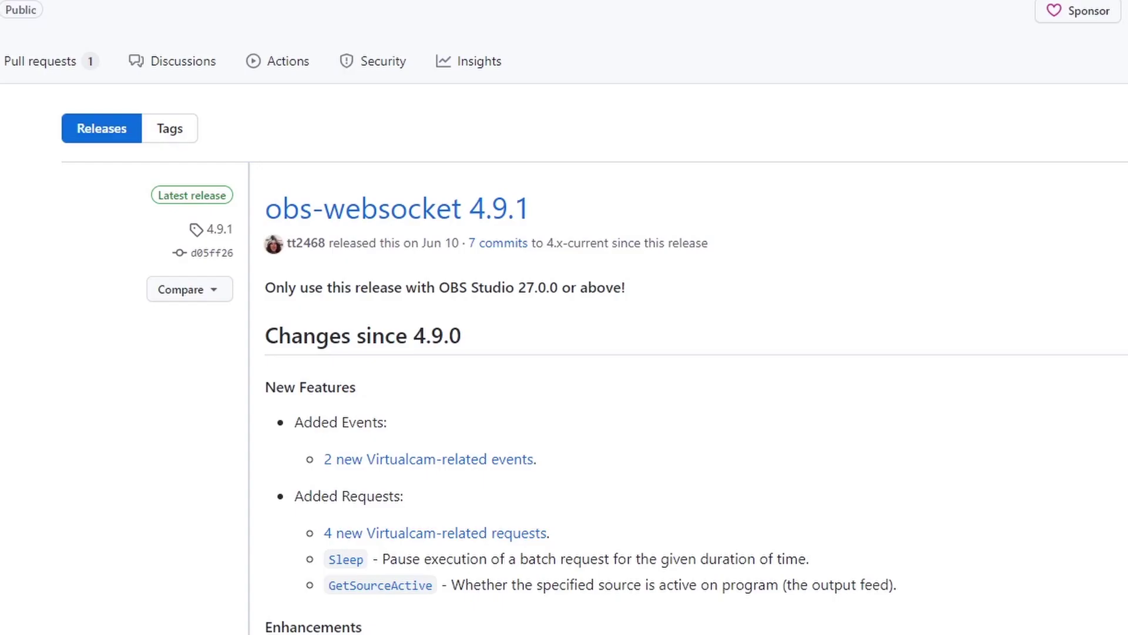
scroll(485, 157, "down", 15)
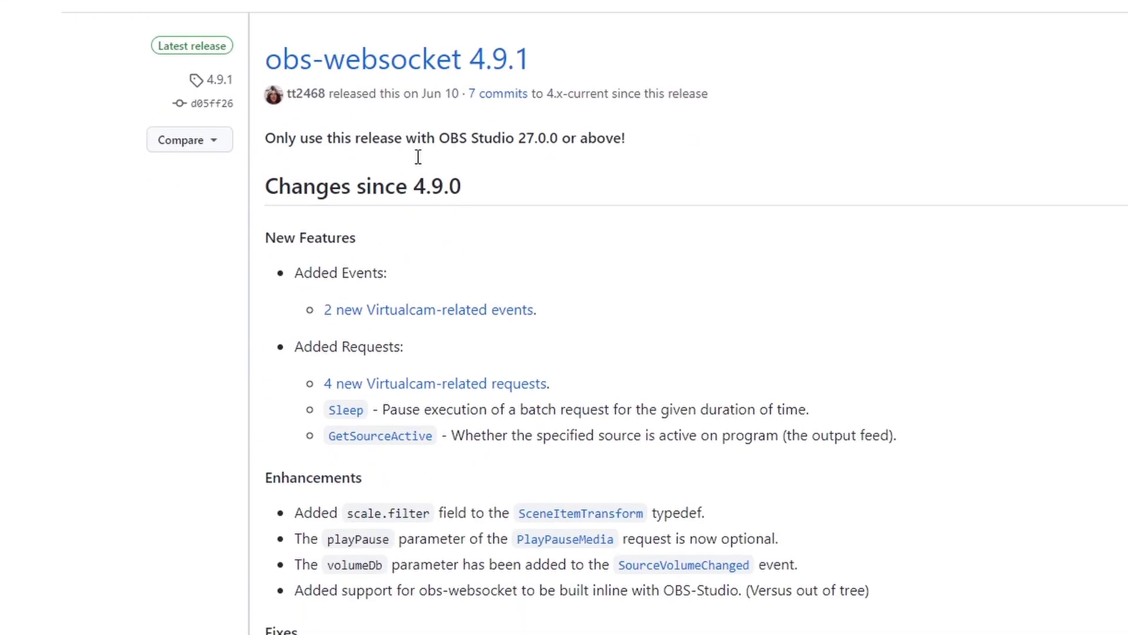
scroll(536, 222, "down", 10)
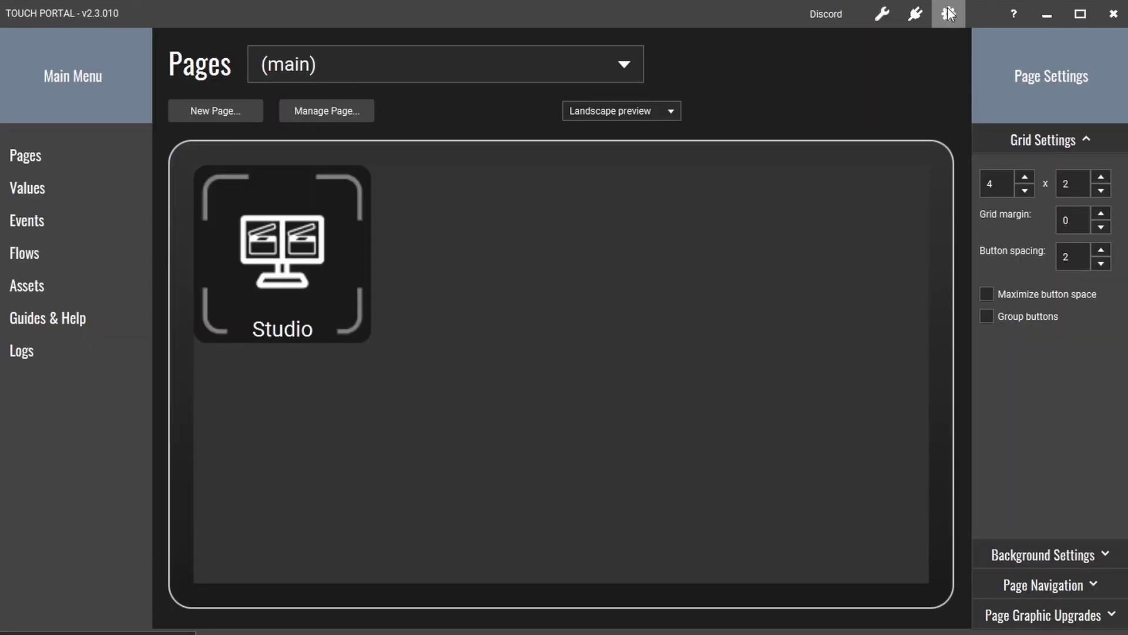
left_click(948, 13)
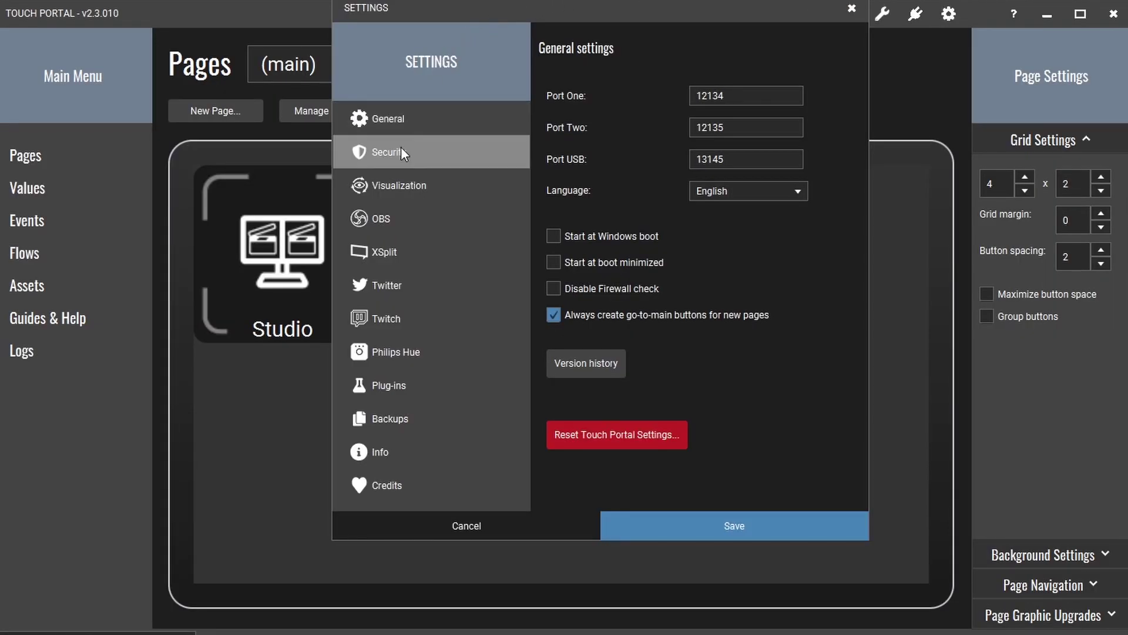
left_click(383, 219)
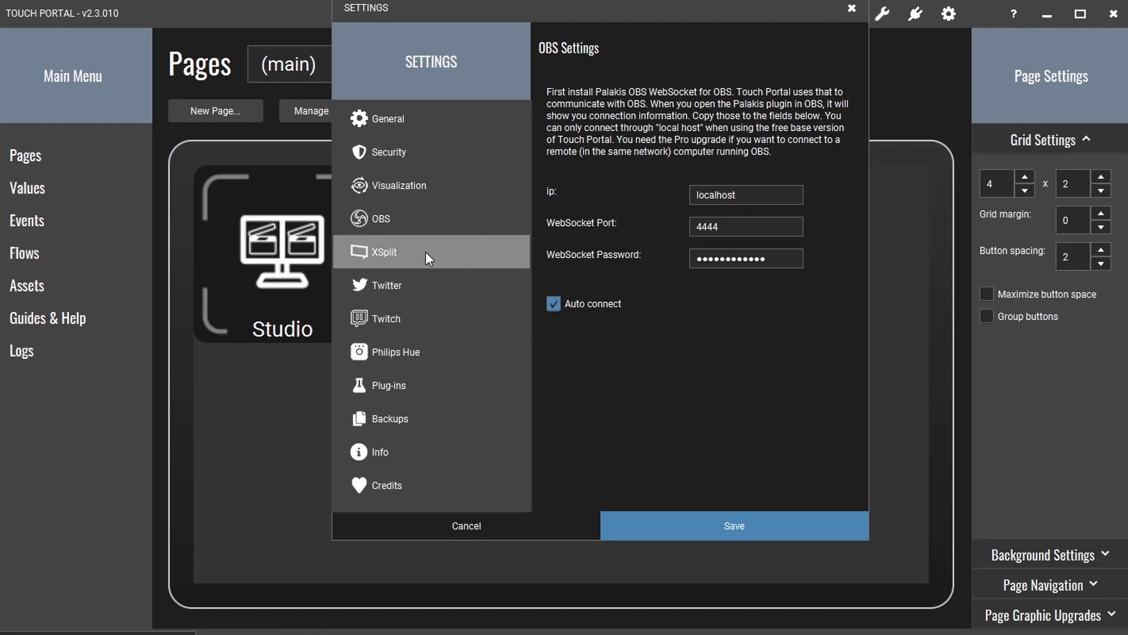
left_click(423, 326)
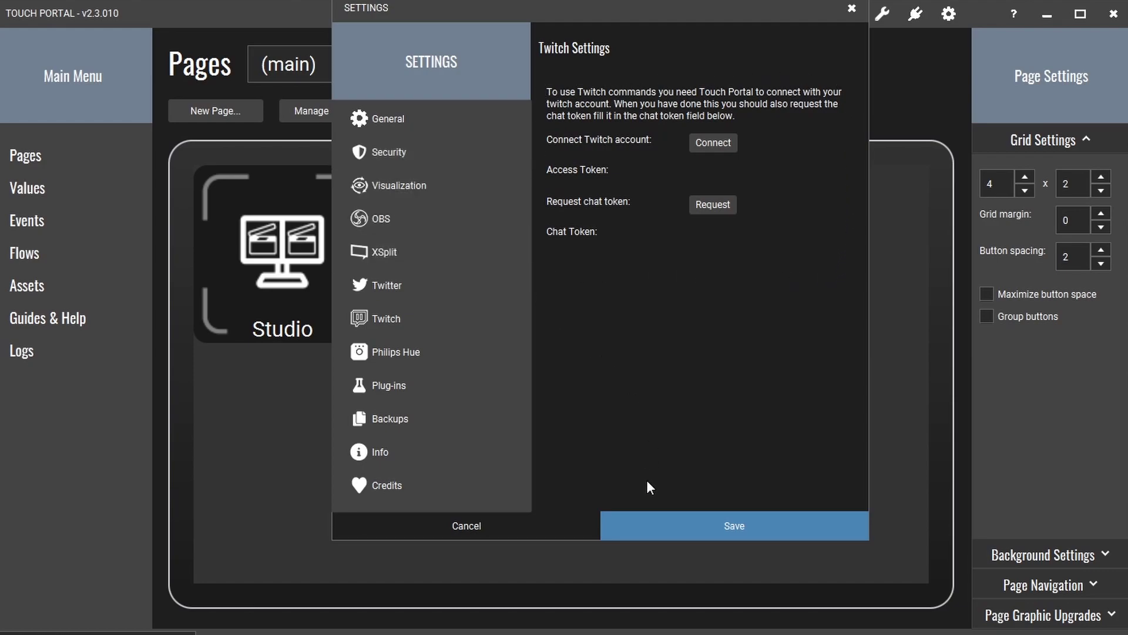
left_click(718, 526)
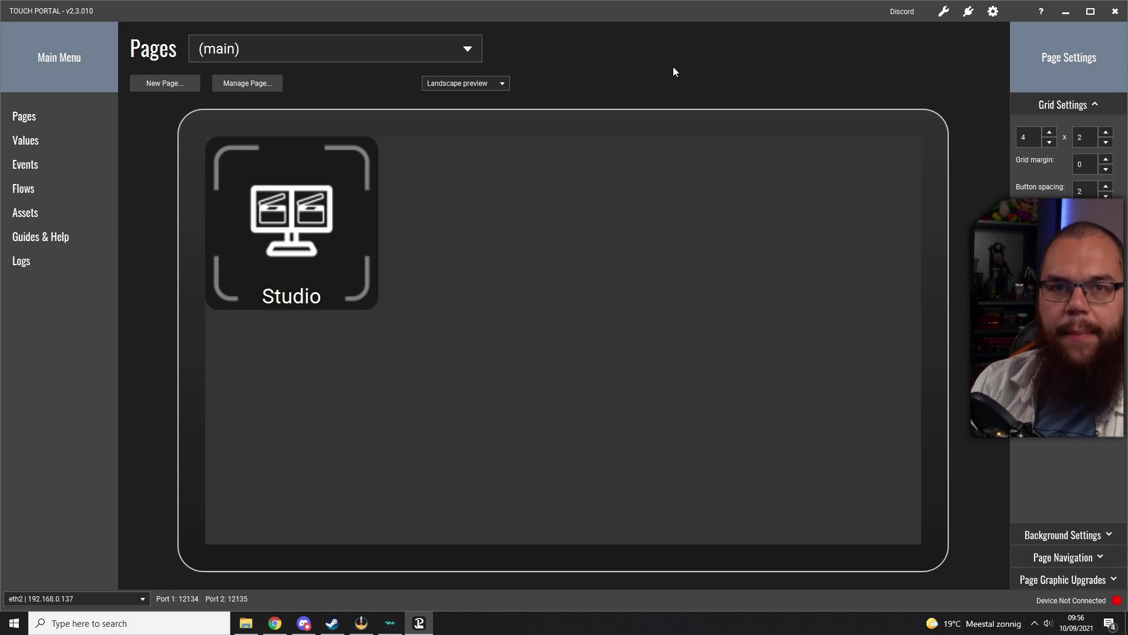
left_click(406, 237)
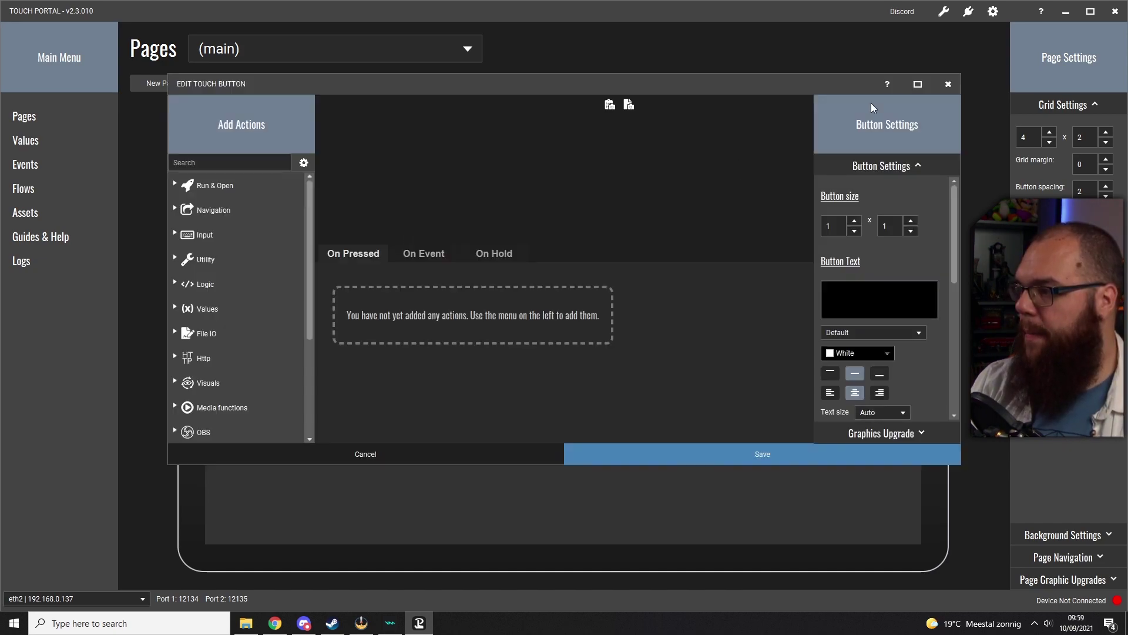
left_click(947, 83)
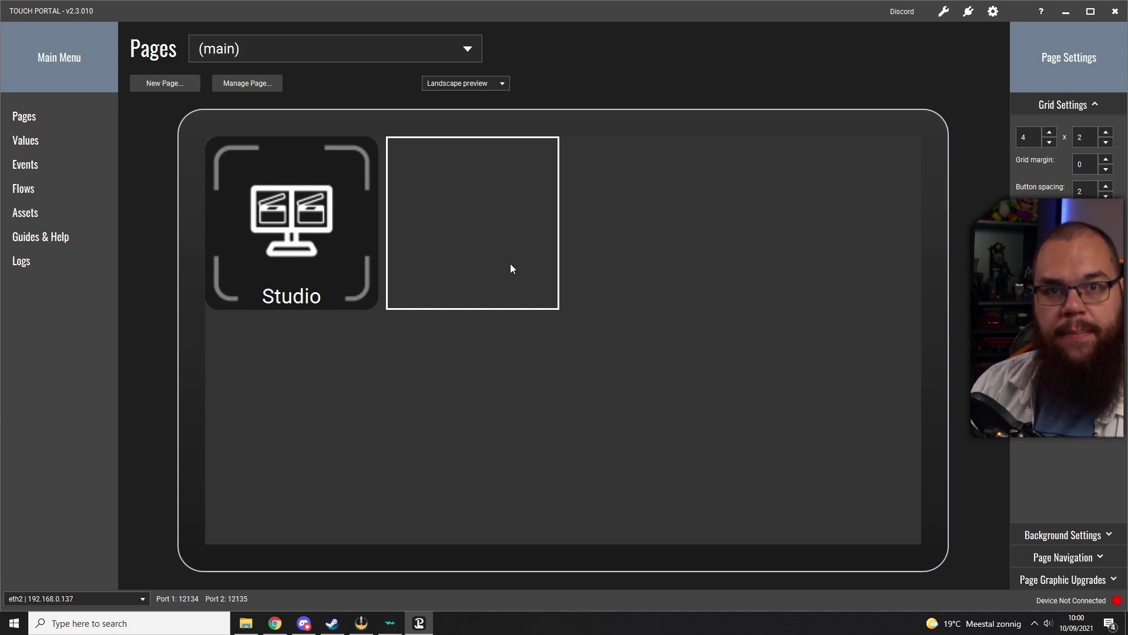
left_click(46, 188)
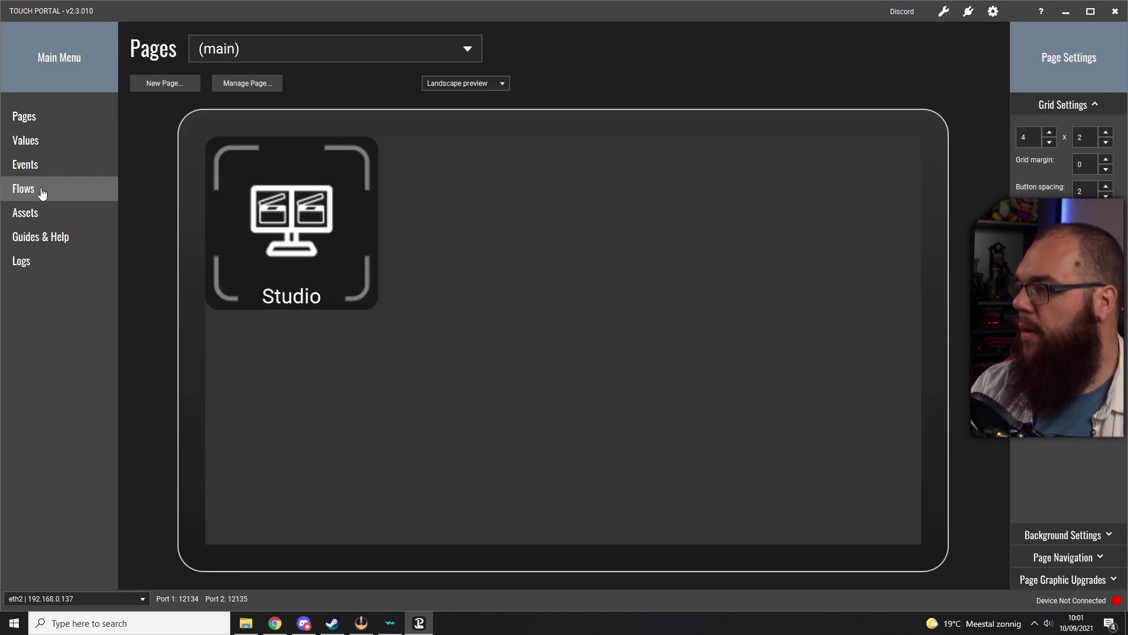
Start a new flow on the Flows page, discard it unsaved, and go to Events
left_click(44, 188)
left_click(191, 95)
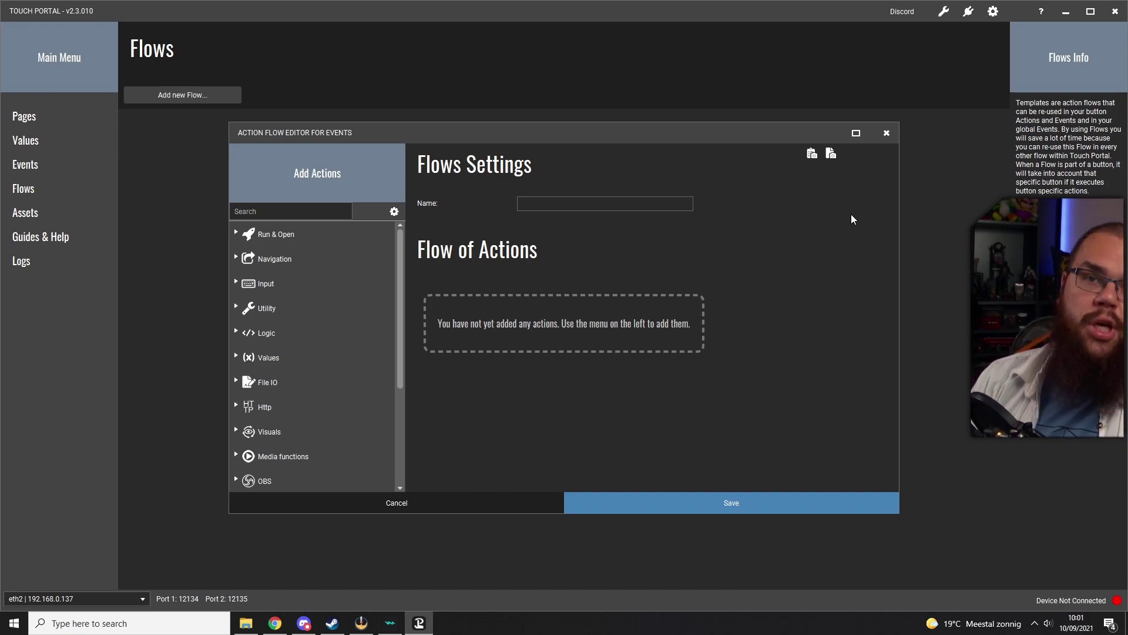
key("Escape")
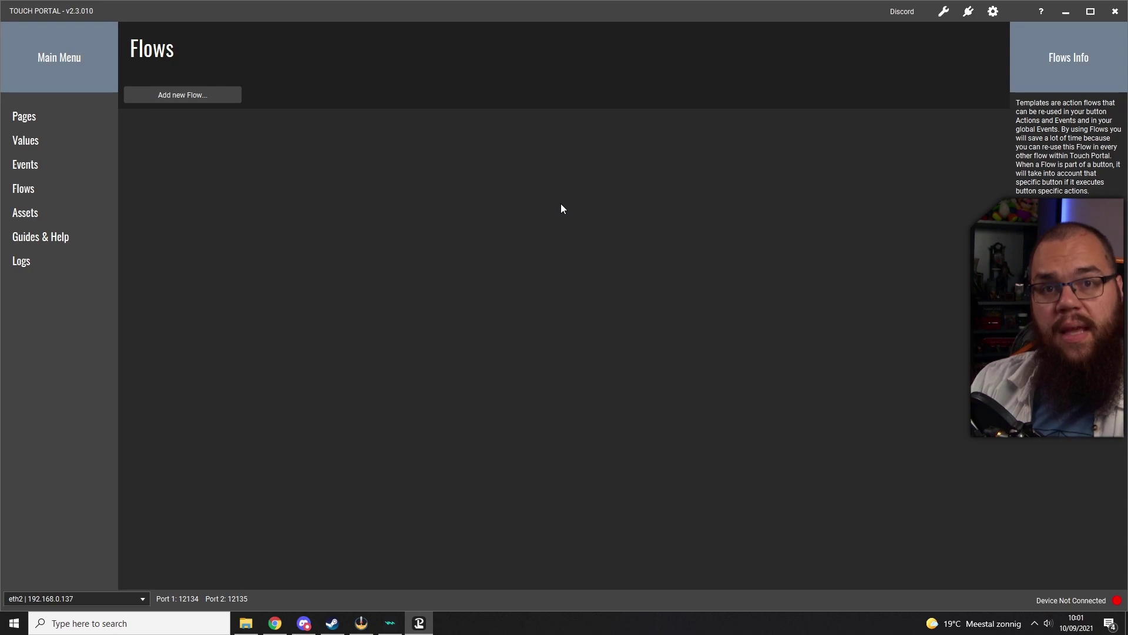
left_click(40, 172)
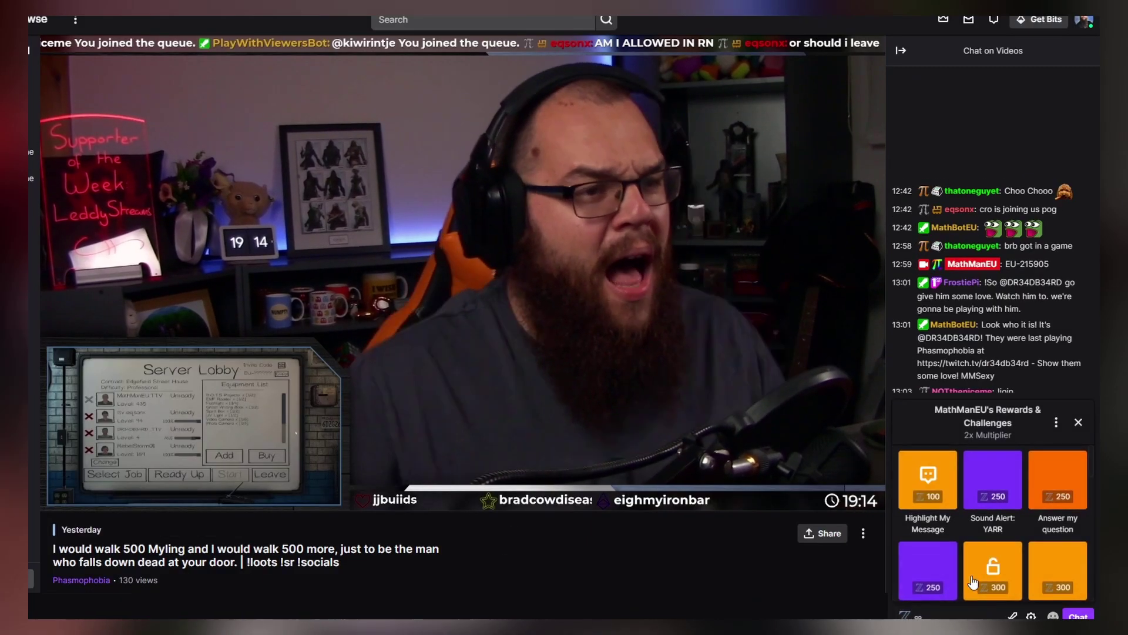
Redeem the Mathvin the Chipmunk channel-point reward for 750 points
scroll(997, 568, "down", 5)
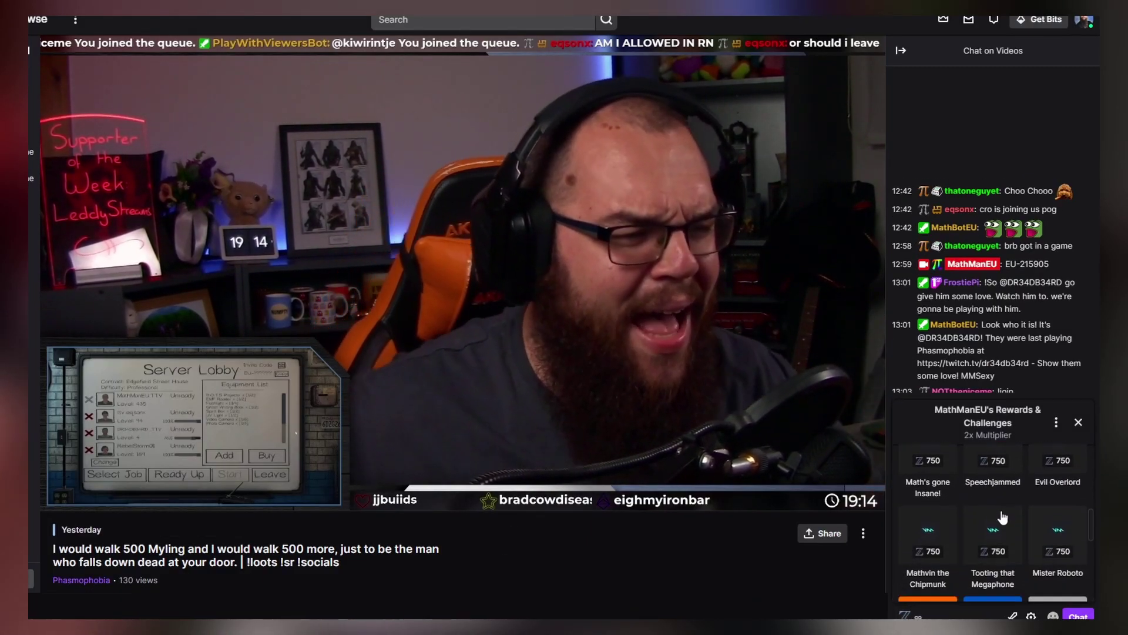
left_click(935, 532)
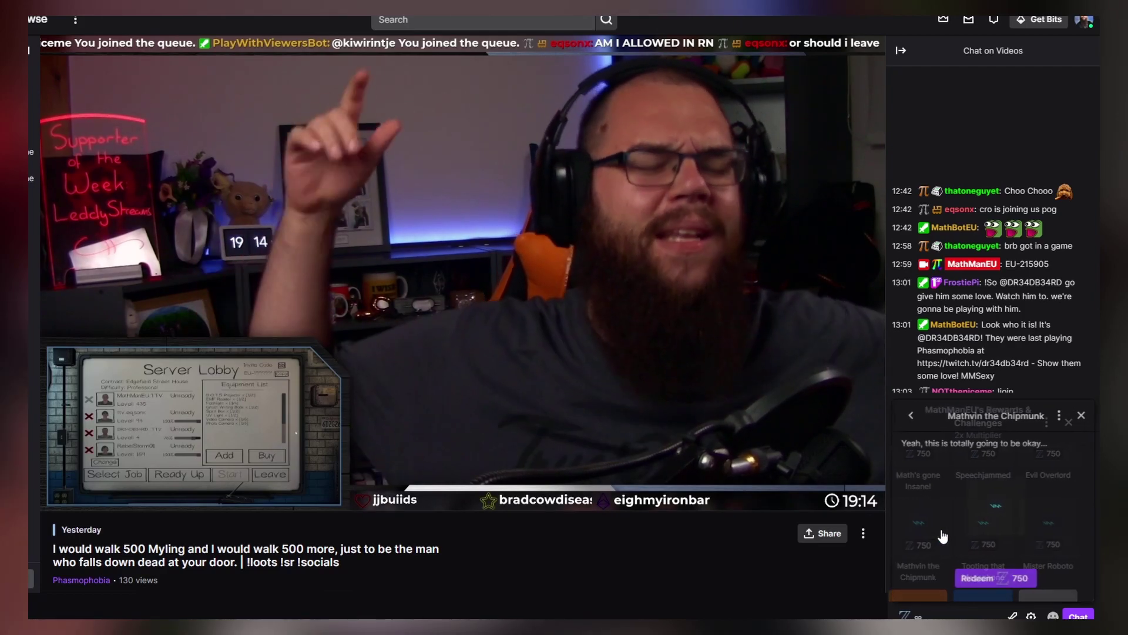
left_click(987, 580)
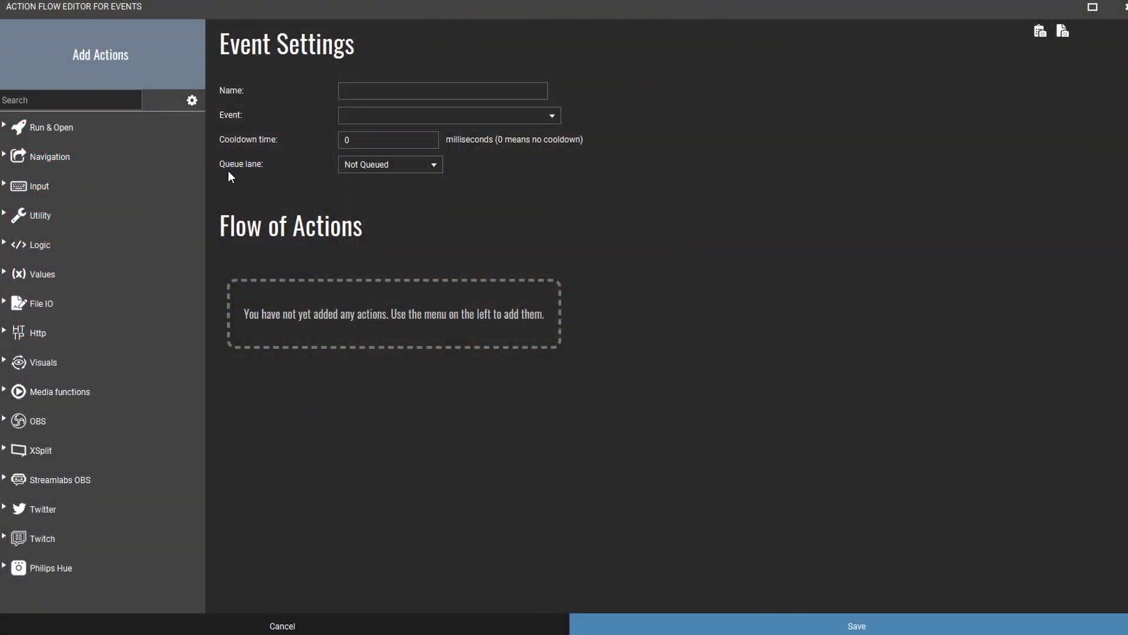
Set the event's queue lane to 5 and name the Twitch custom reward 'Mathvin the Chipmunk'
left_click(392, 165)
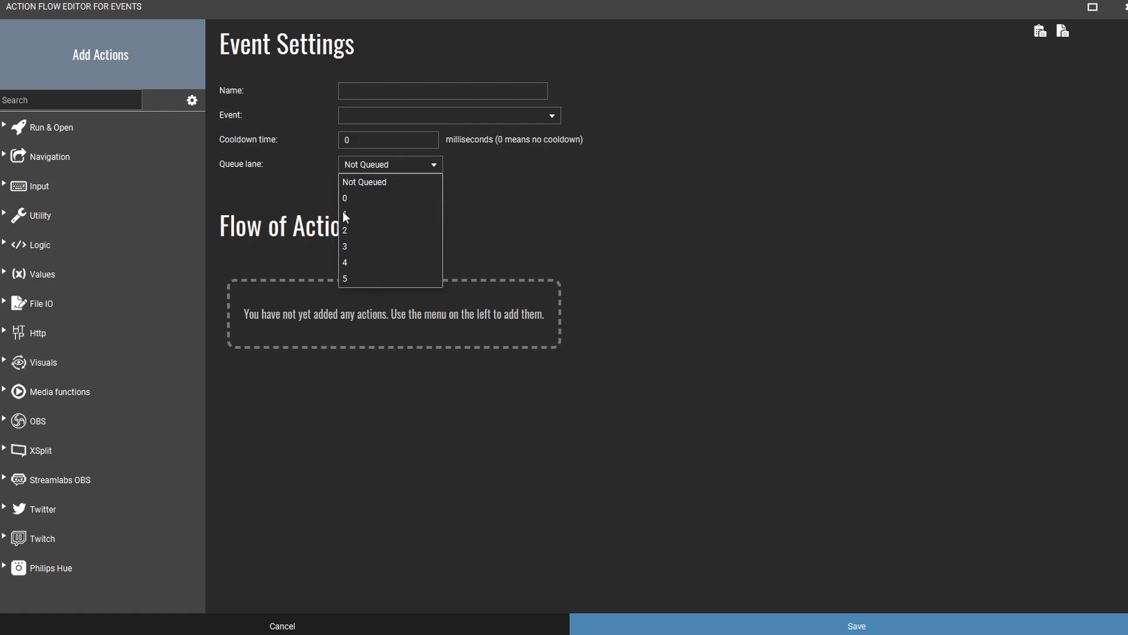
left_click(365, 214)
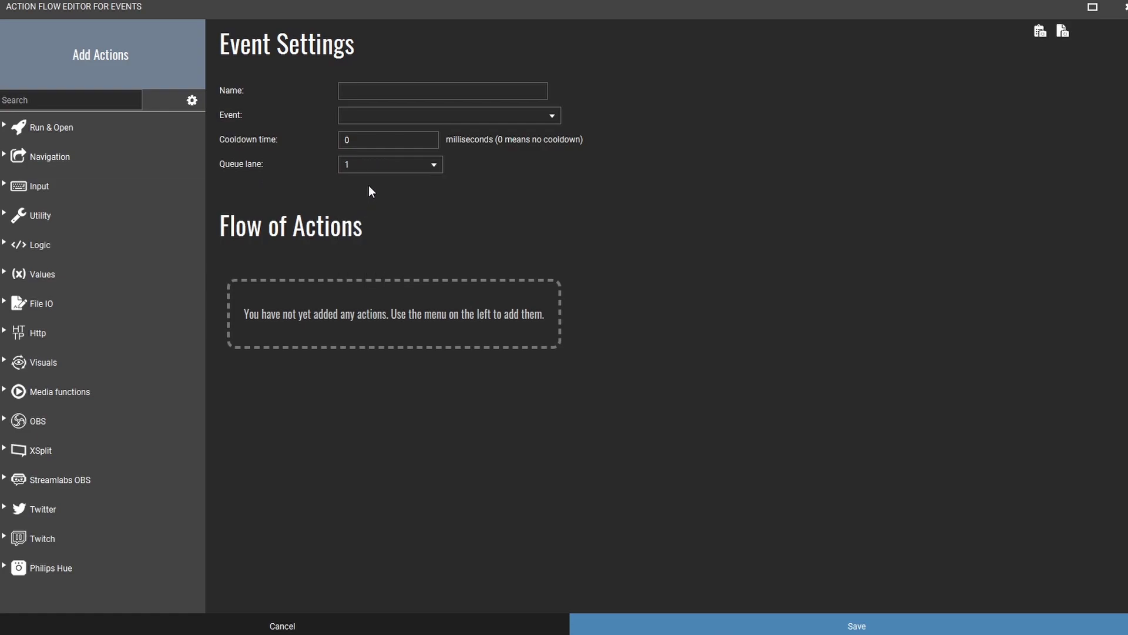
left_click(376, 165)
left_click(369, 230)
left_click(380, 165)
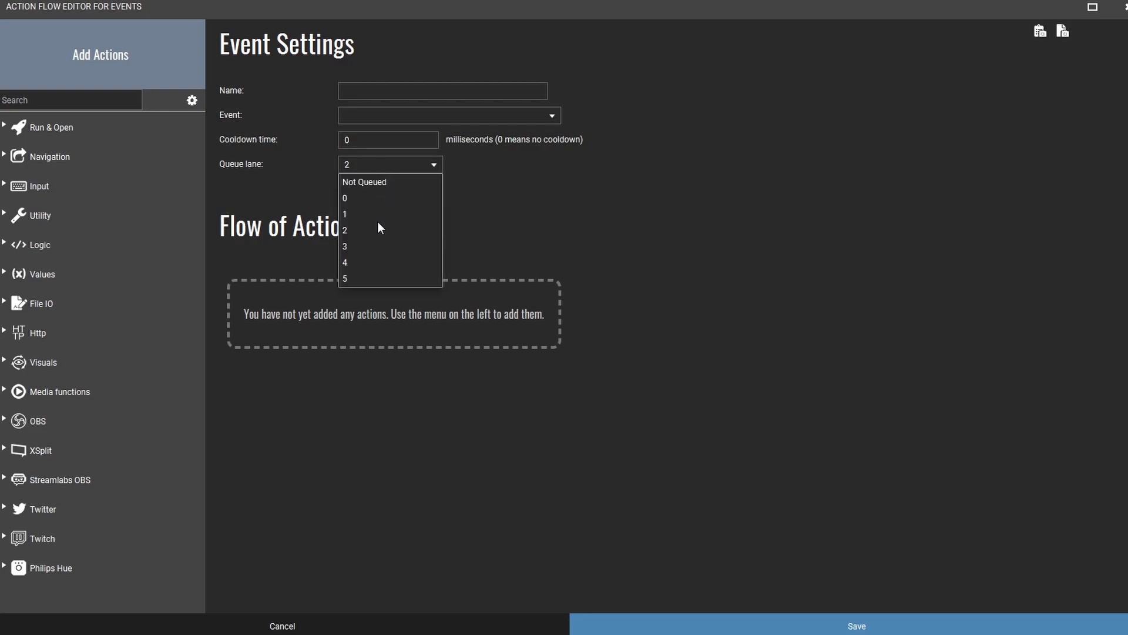
left_click(380, 172)
left_click(369, 245)
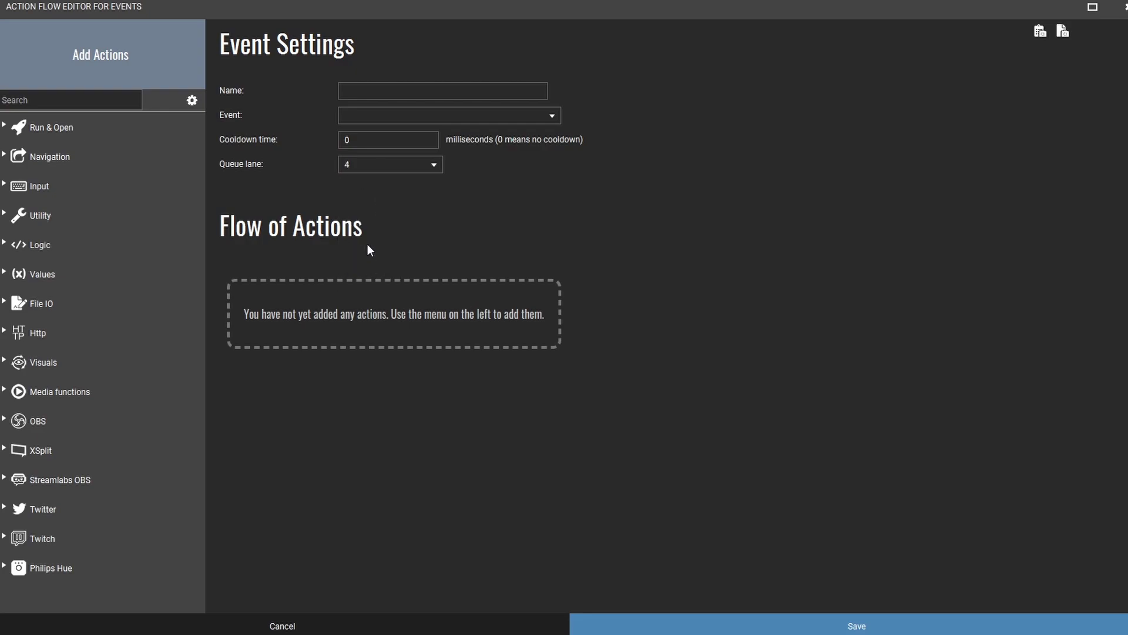
left_click(372, 277)
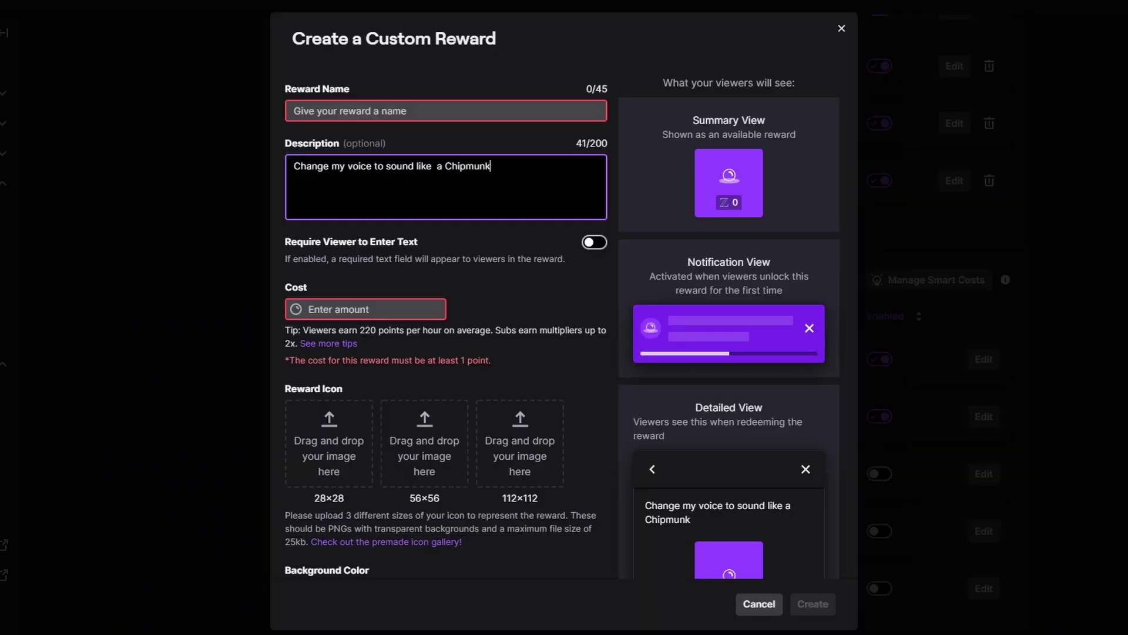
key("shift+Tab")
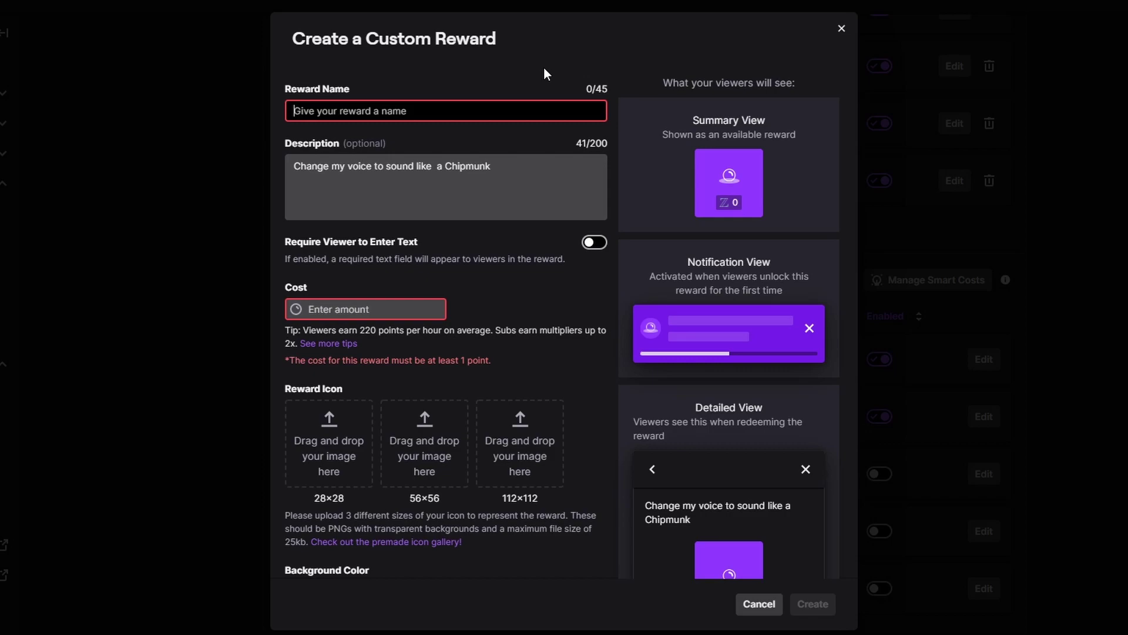
type("Mathvin the Chipmunk")
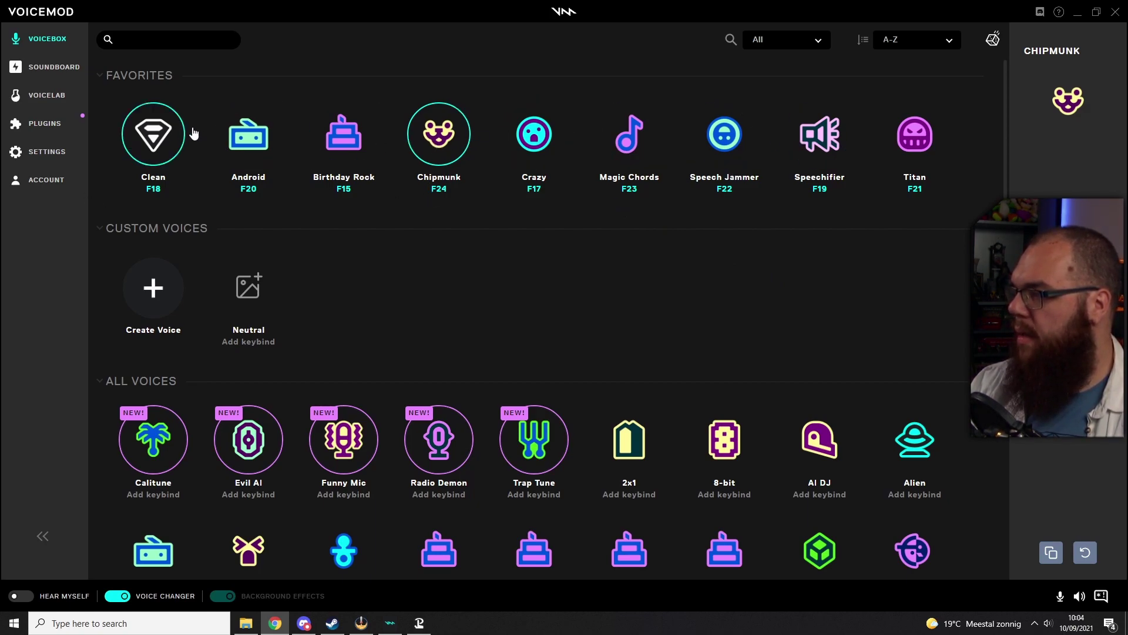
Switch Voicemod's active voice from Chipmunk back to Clean
left_click(180, 140)
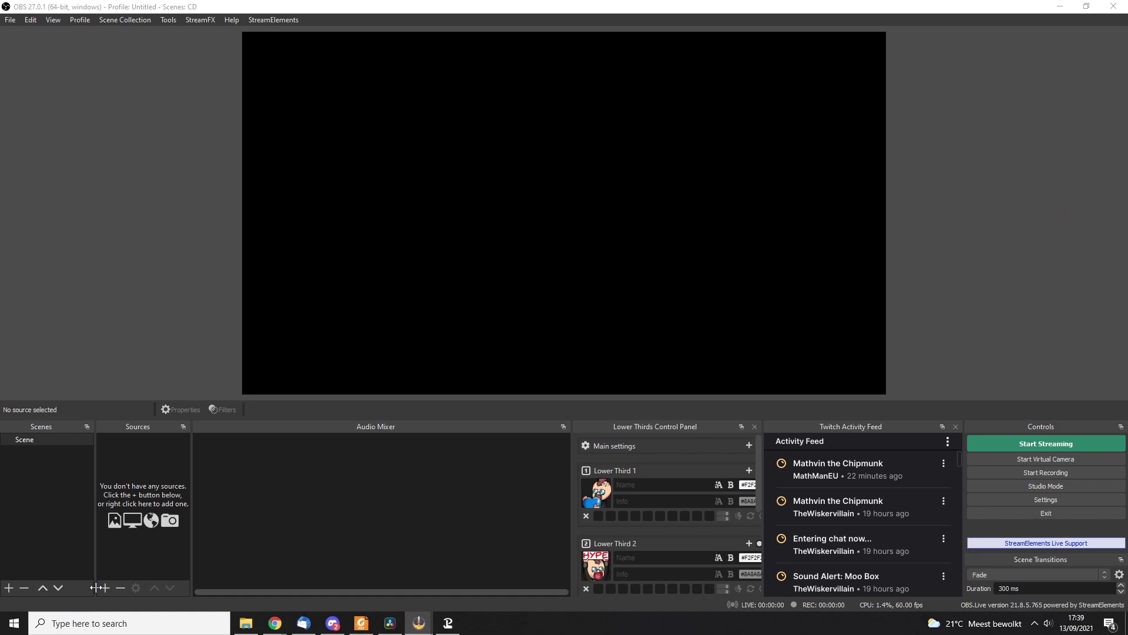
Add an Audio Input Capture named 'VoiceMod Microphone' on the Voicemod device, muted in the mixer
left_click(102, 587)
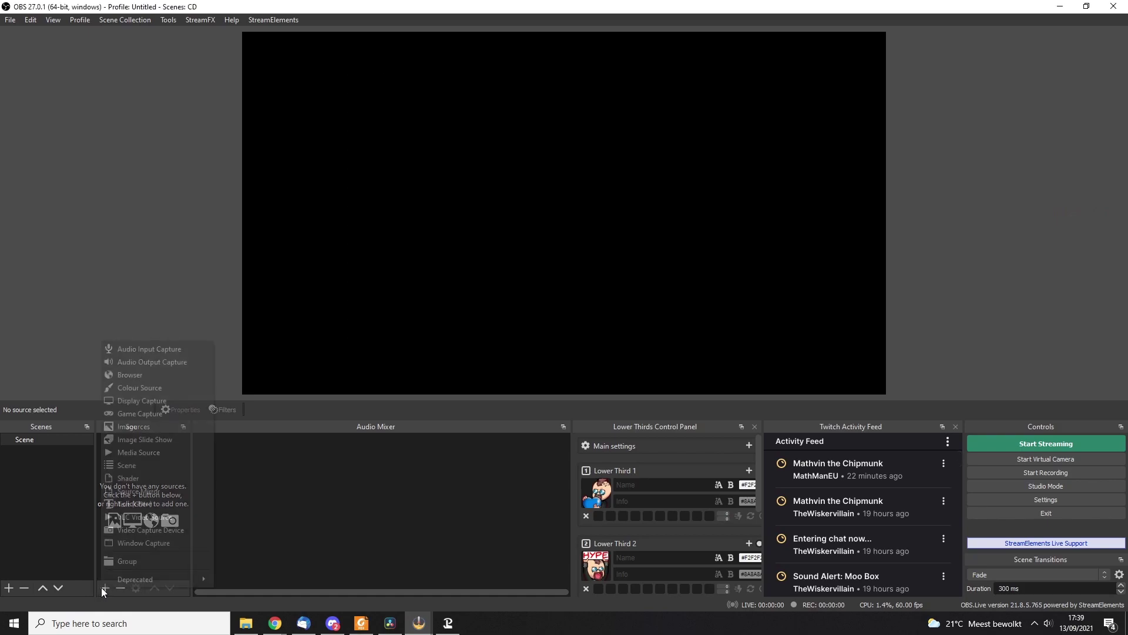
left_click(155, 351)
type("VoiceMod Microphone")
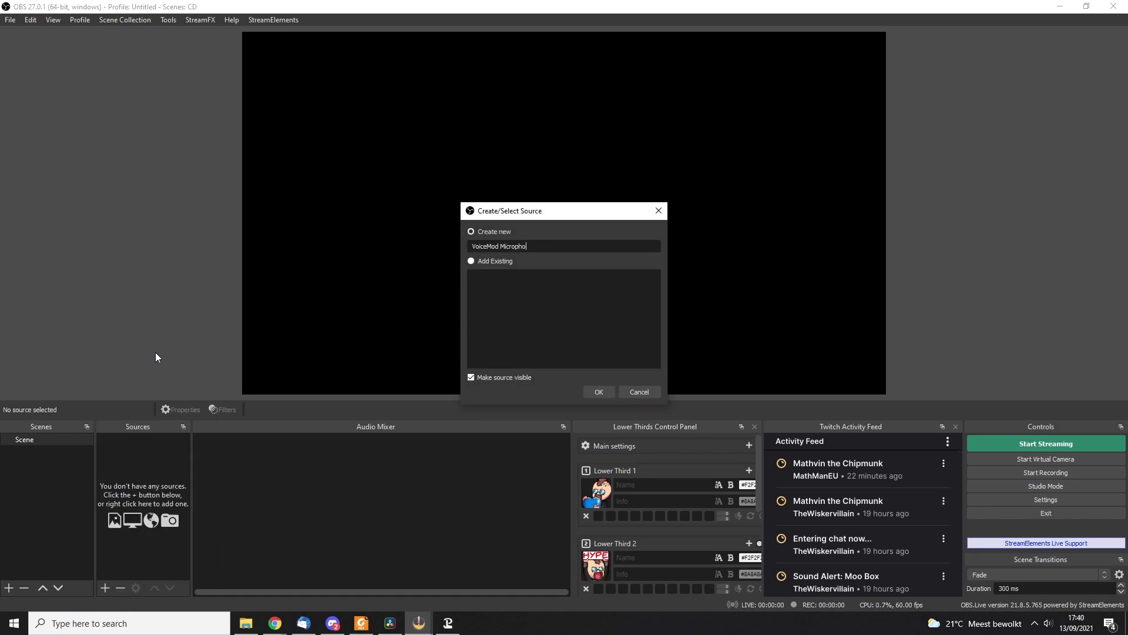
key("Return")
left_click(425, 62)
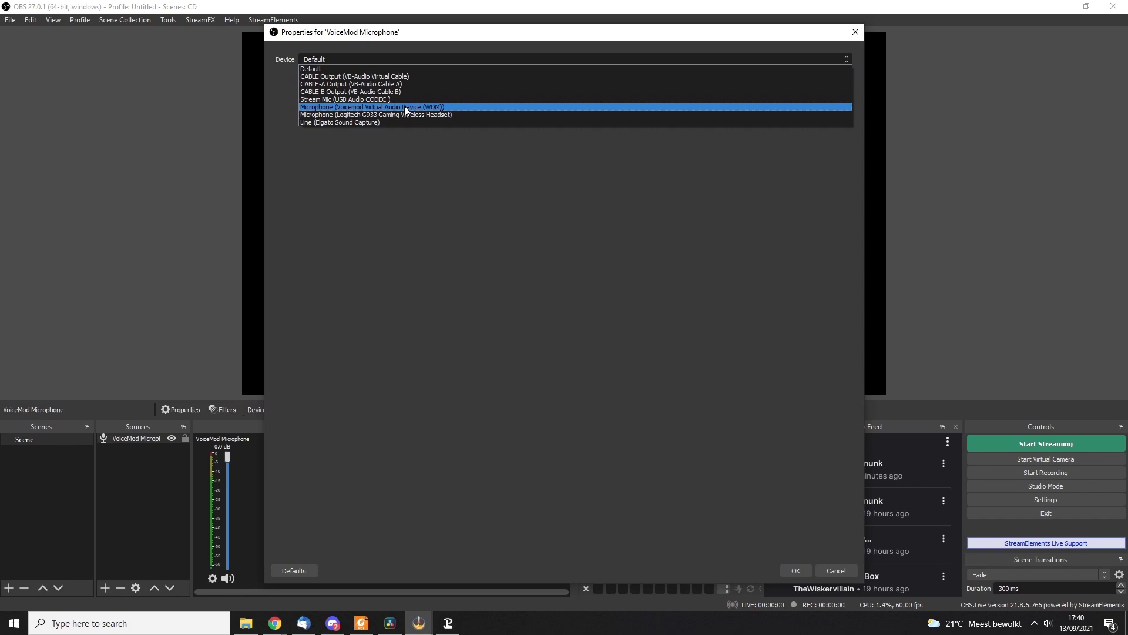
left_click(404, 106)
key("Return")
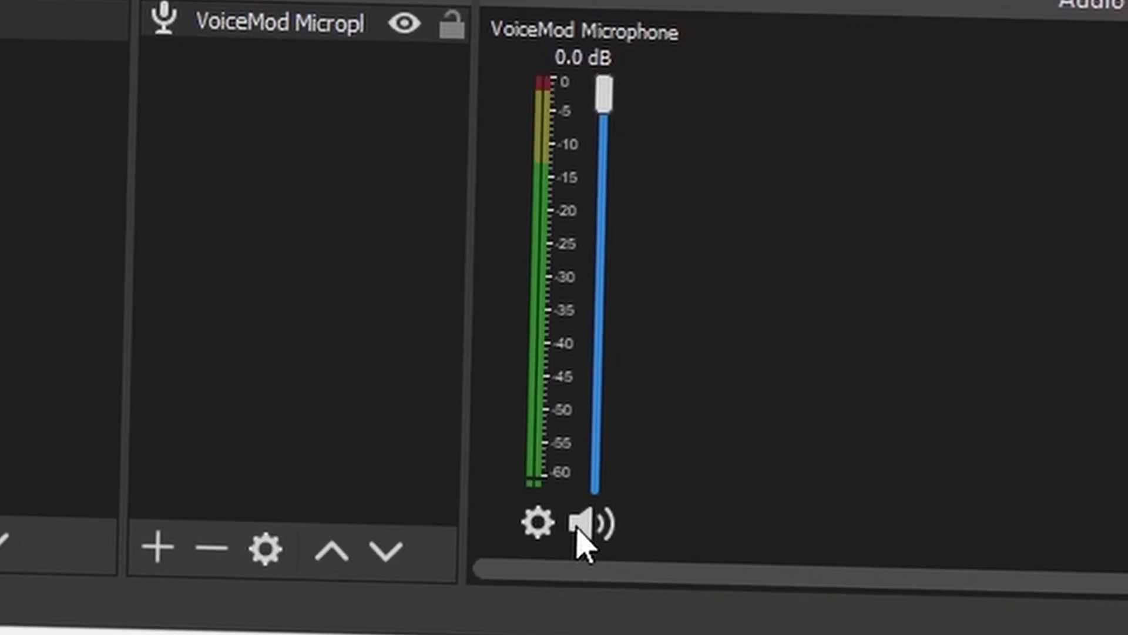
left_click(601, 555)
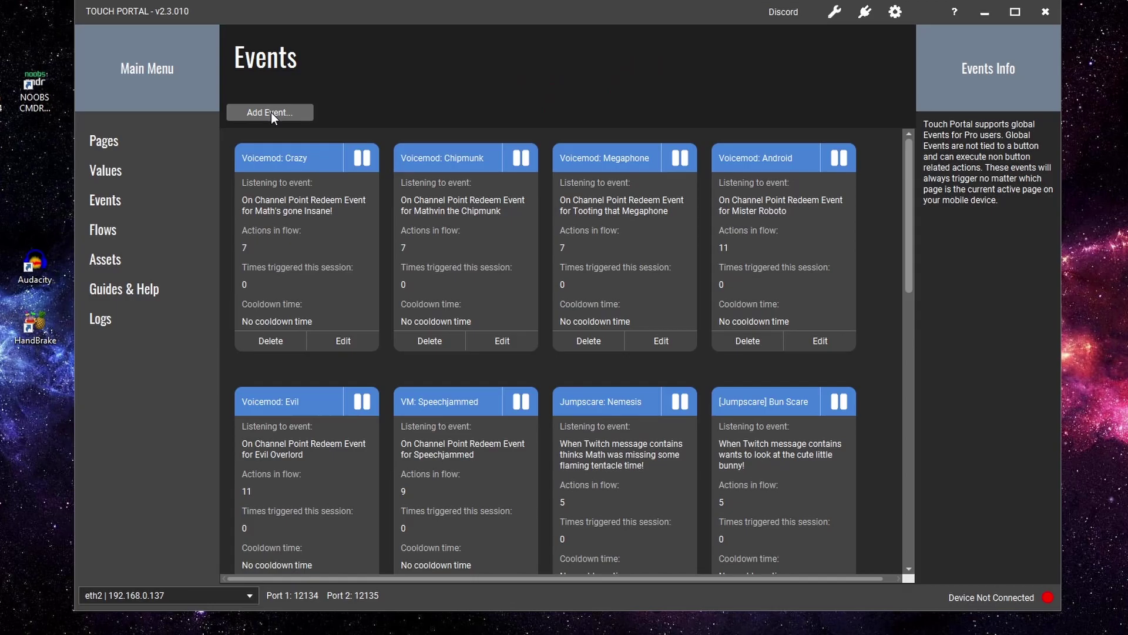
Create a new event triggered by Twitch – On Channel Points Redeemed
left_click(271, 112)
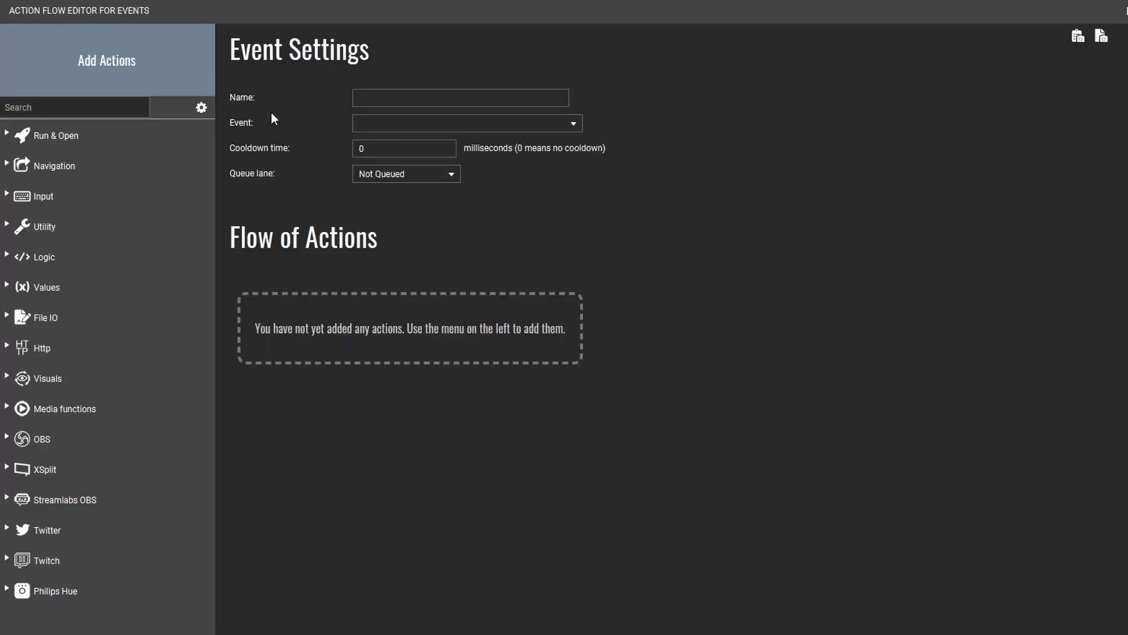
left_click(386, 123)
scroll(426, 171, "down", 4)
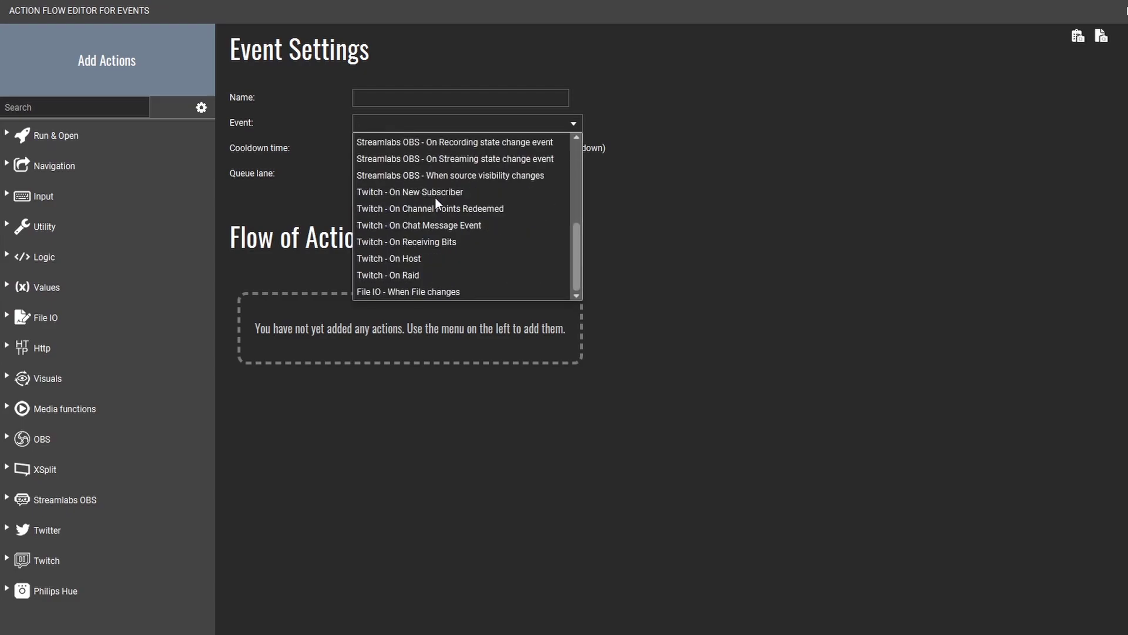
left_click(434, 210)
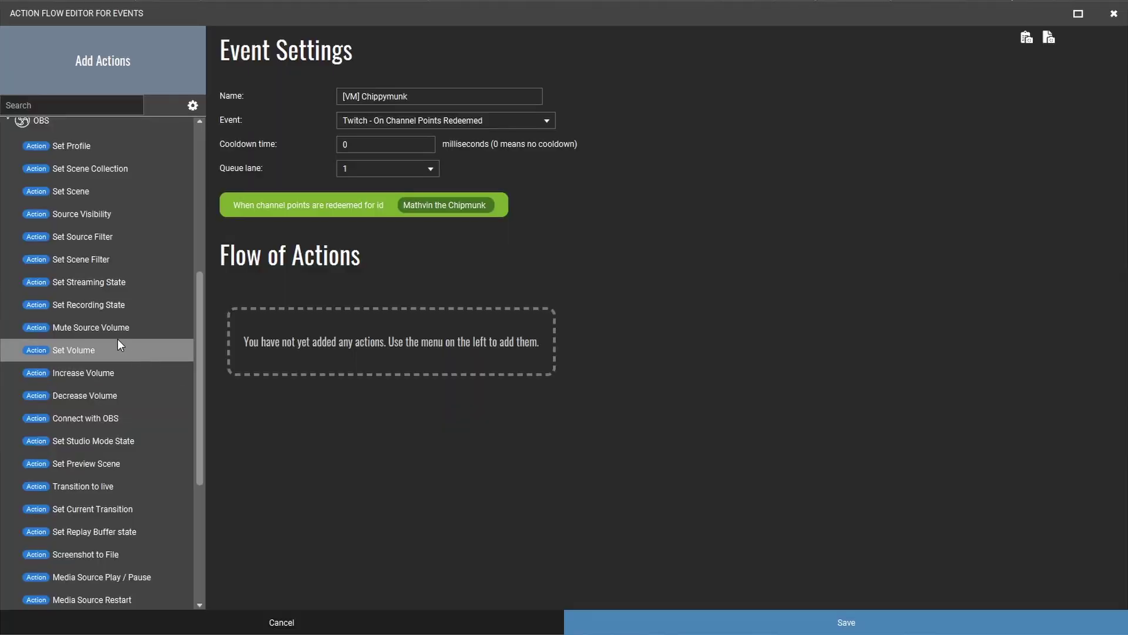
Add two OBS Mute Source Volume actions: unmute 6- VoiceMod Mic, mute 1- AKG Mic
left_click(112, 329)
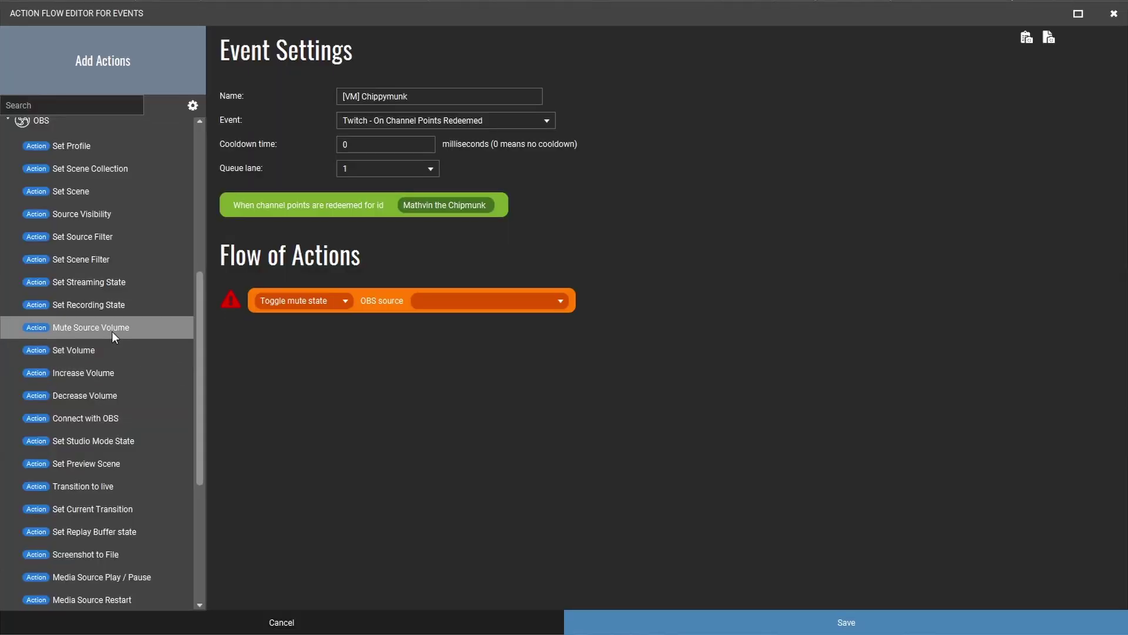
left_click(345, 301)
left_click(304, 346)
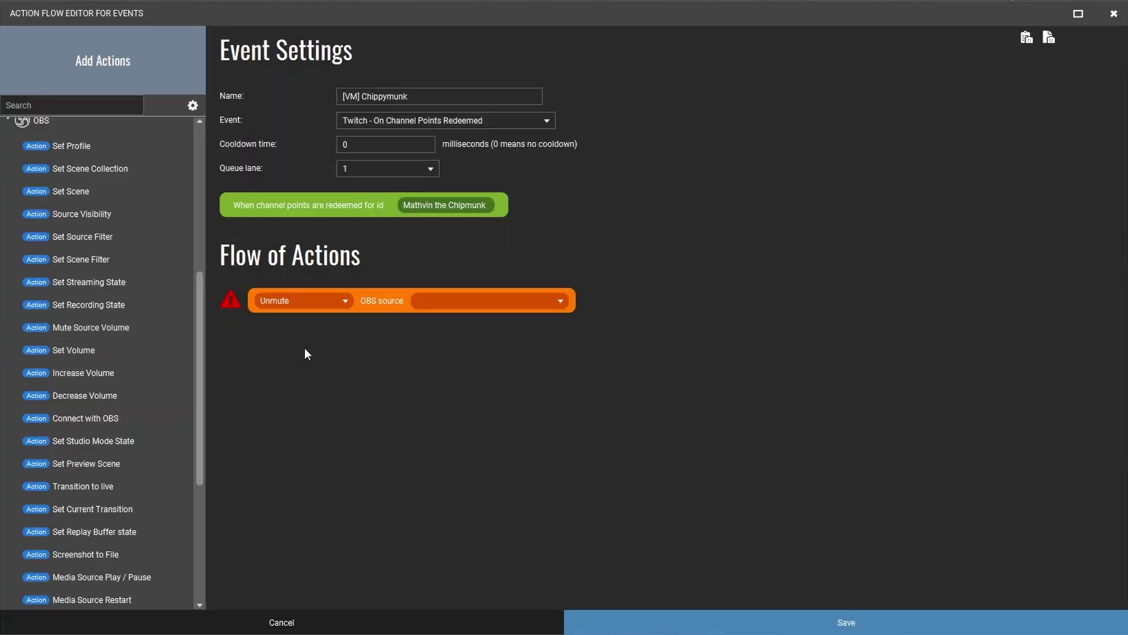
left_click(88, 334)
left_click(276, 331)
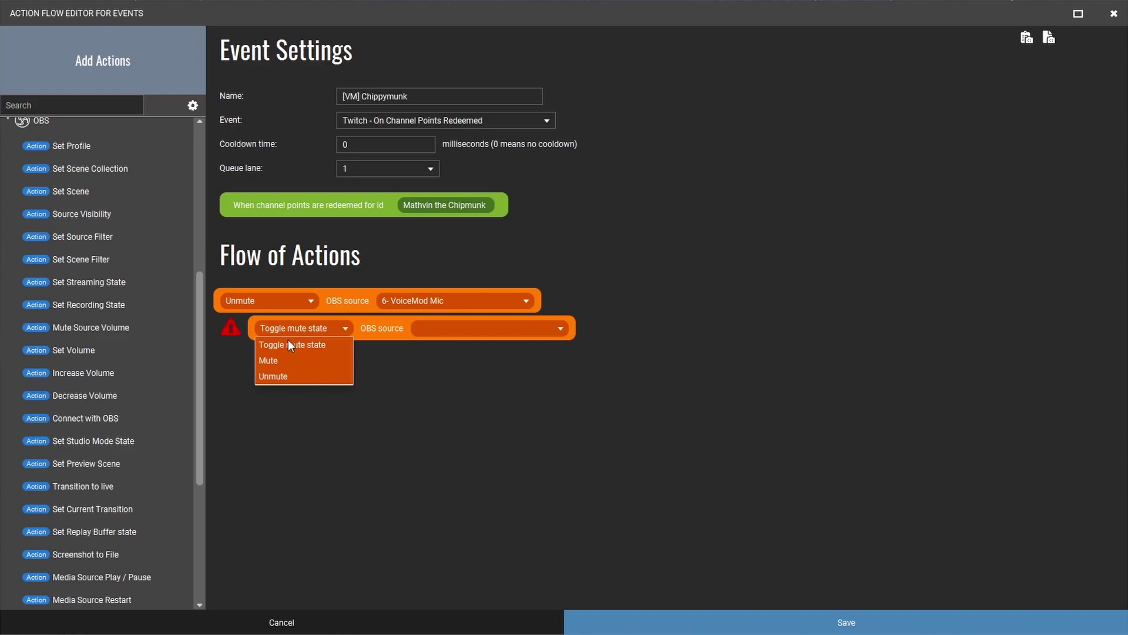
left_click(285, 361)
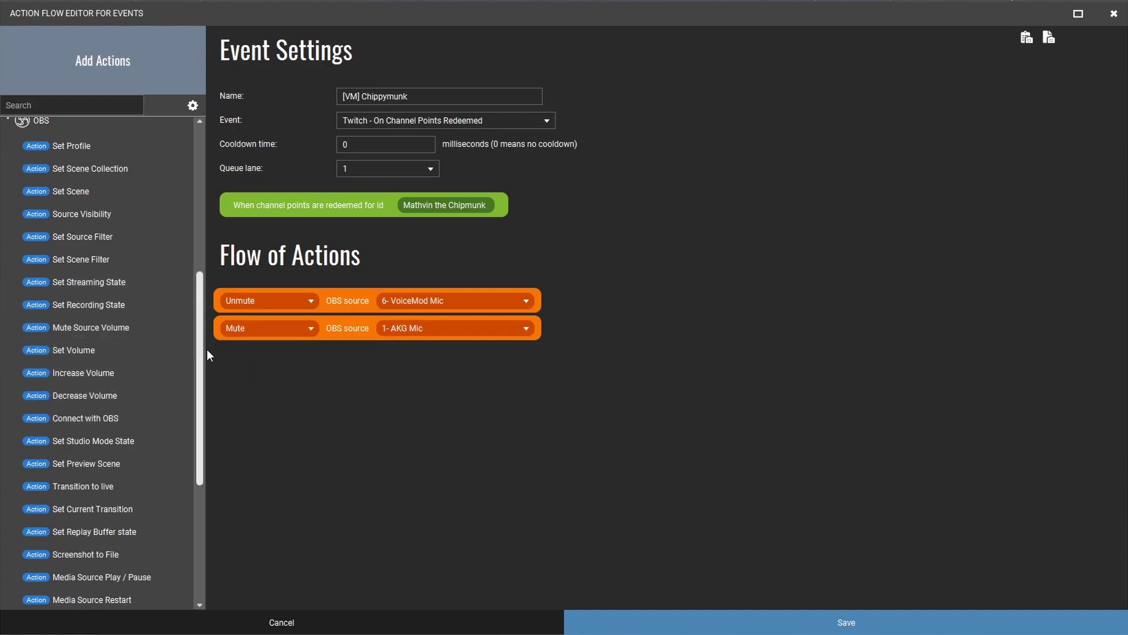
scroll(202, 371, "down", 1)
left_click_drag(201, 370, 202, 190)
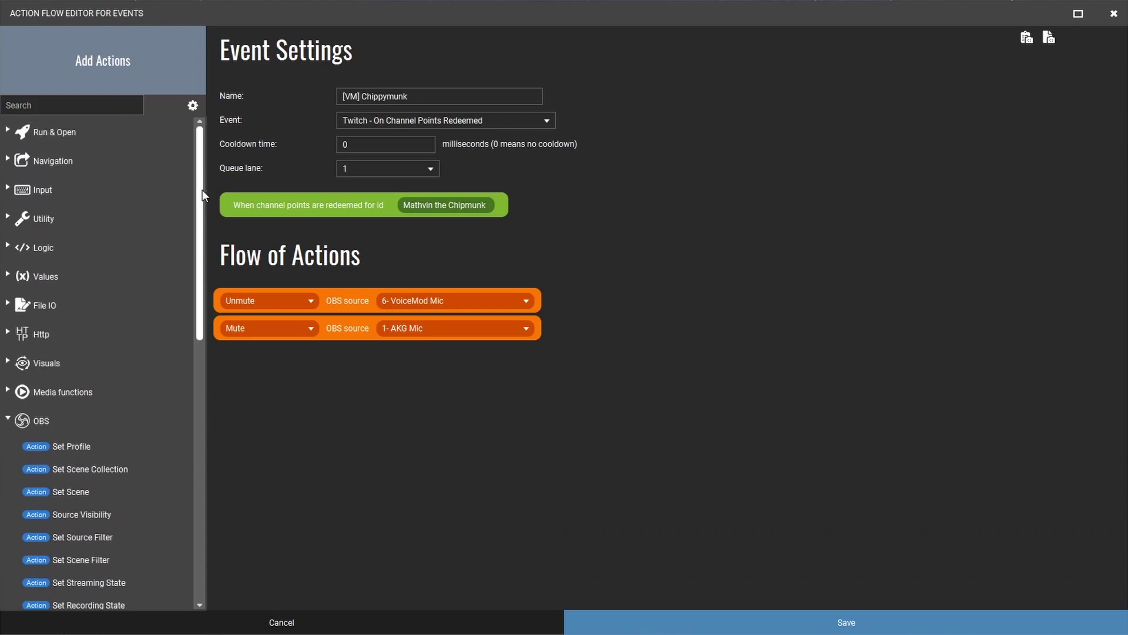
Add a Virtual Key Press action for F23
left_click(42, 189)
left_click(67, 239)
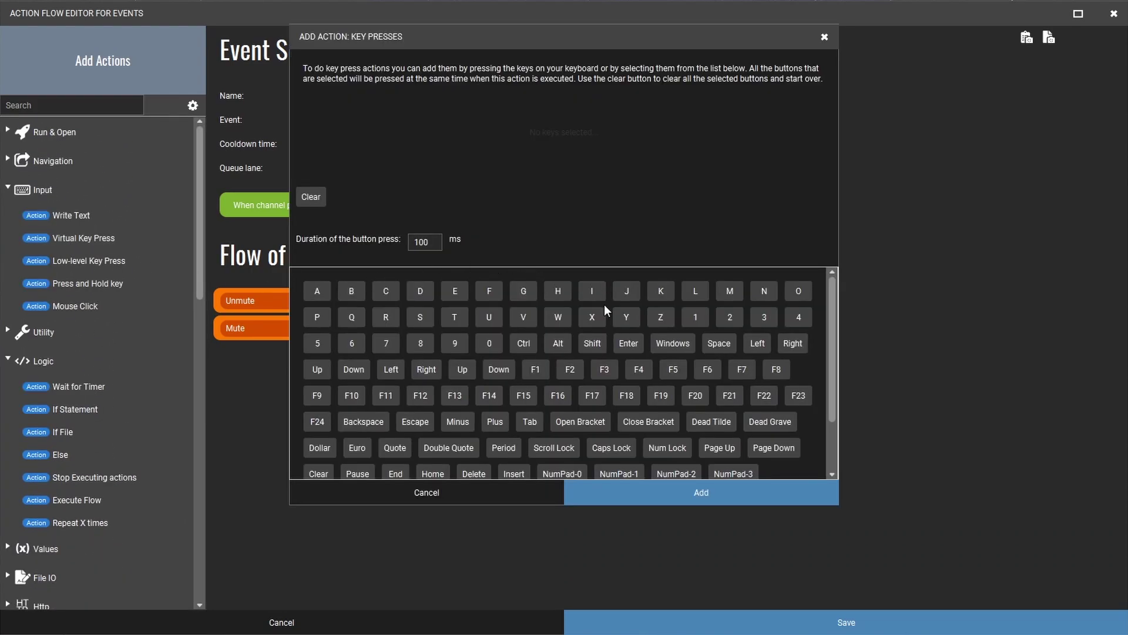
left_click(789, 396)
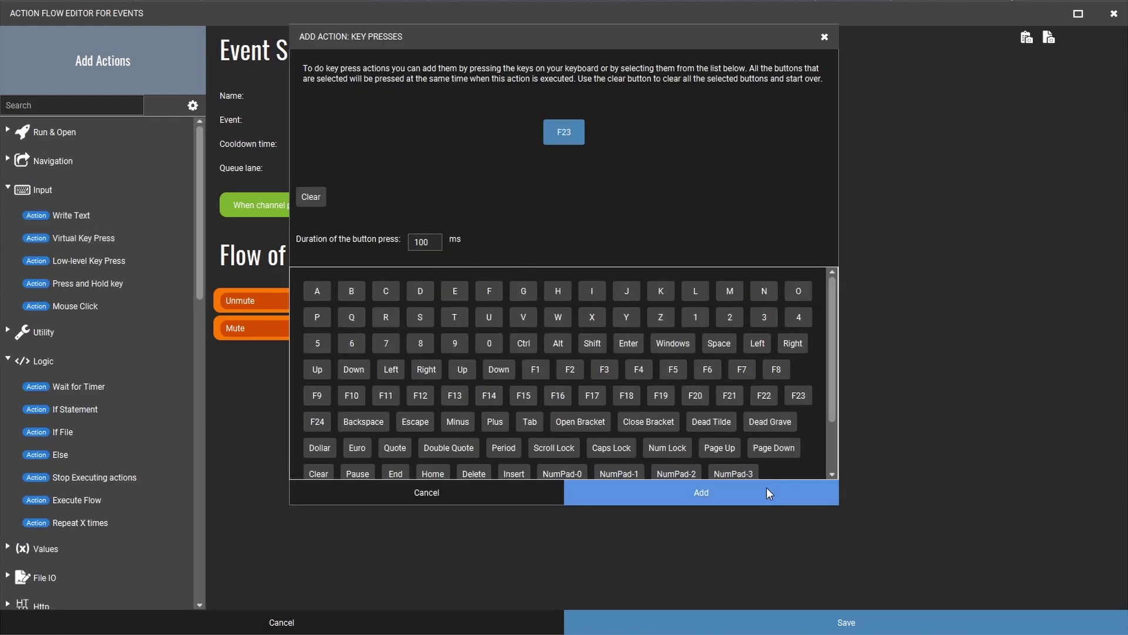
left_click(725, 495)
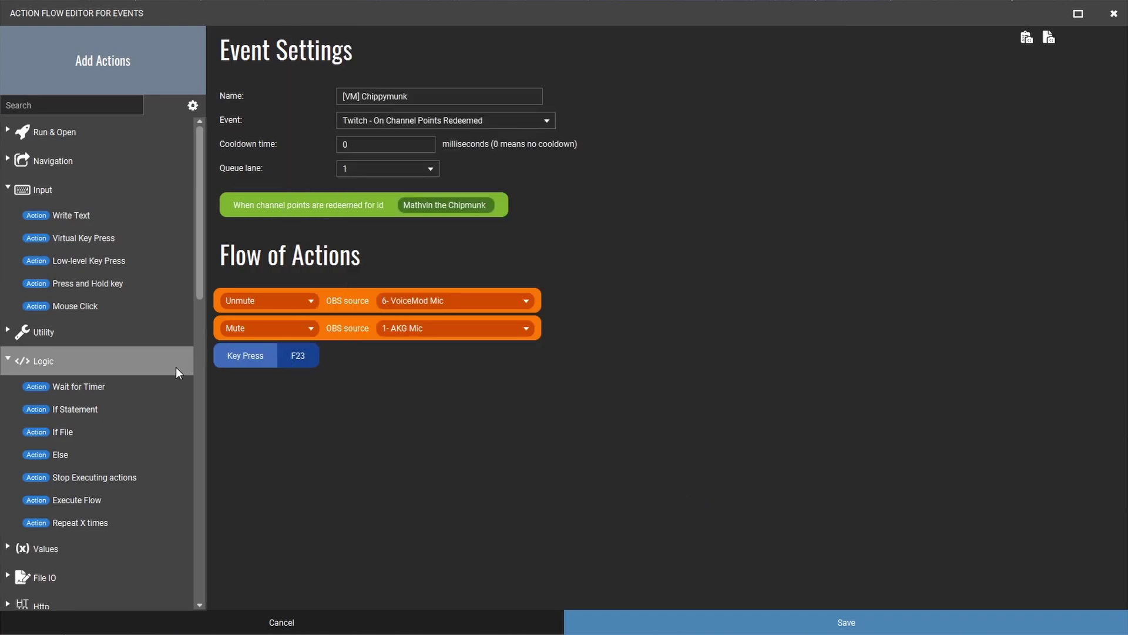
Add a Wait for Timer action of 30000 milliseconds
left_click(74, 391)
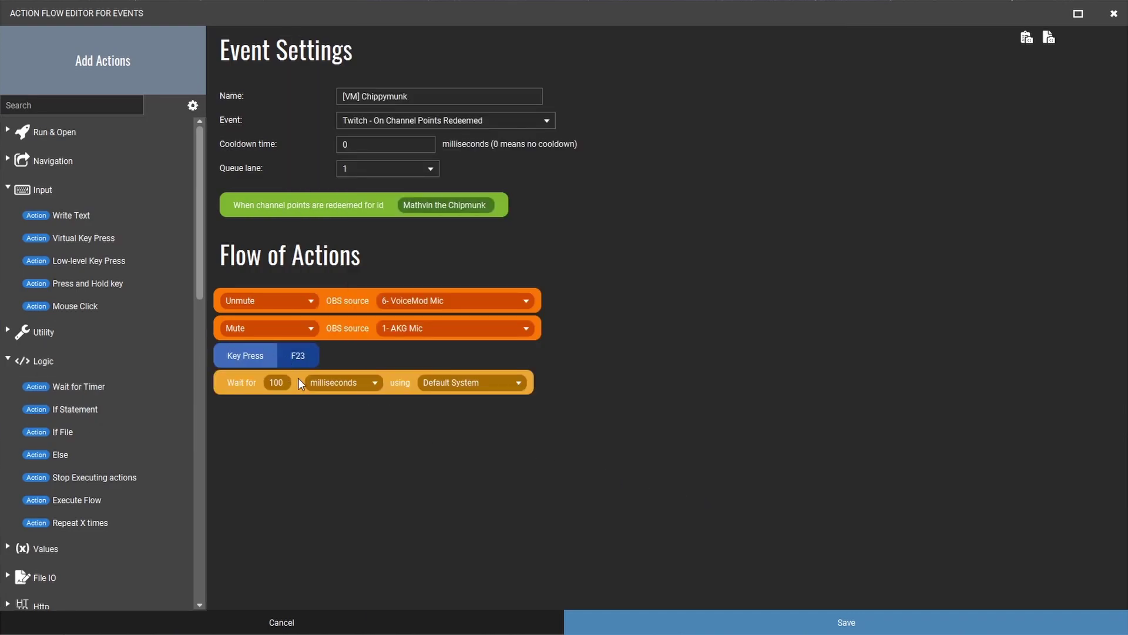
type("30000")
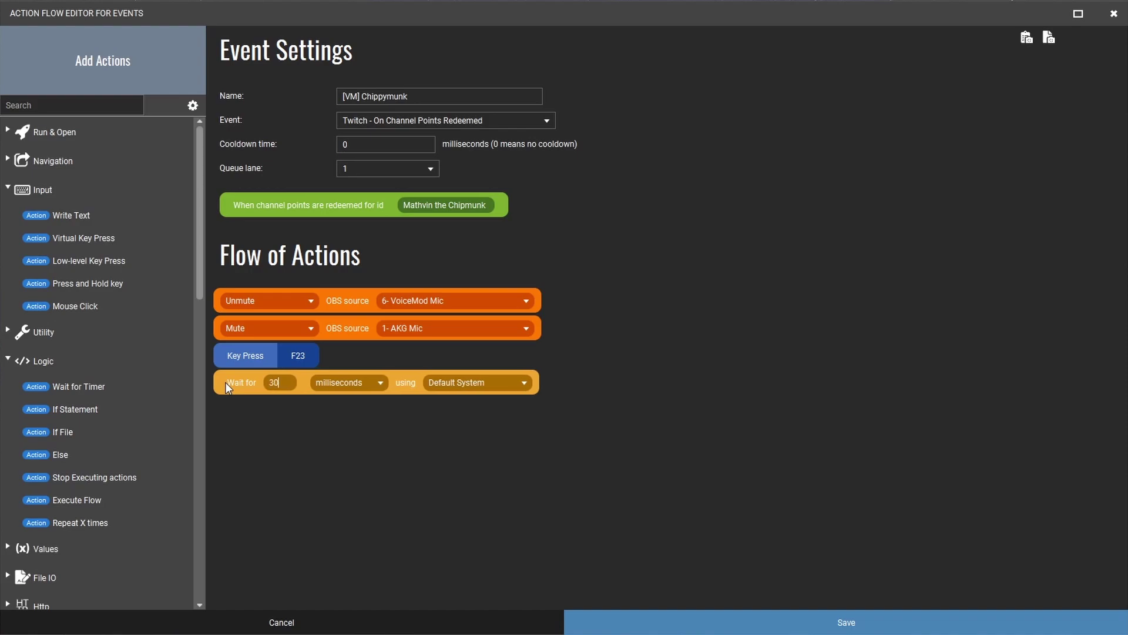
left_click(482, 386)
left_click(481, 386)
left_click(364, 382)
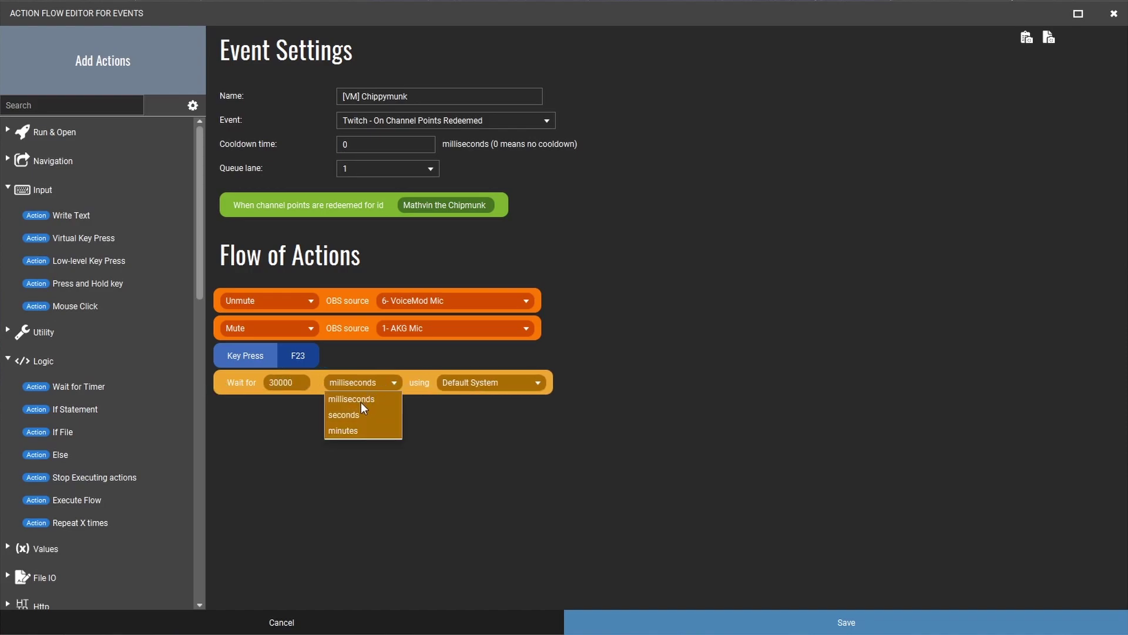
left_click(357, 401)
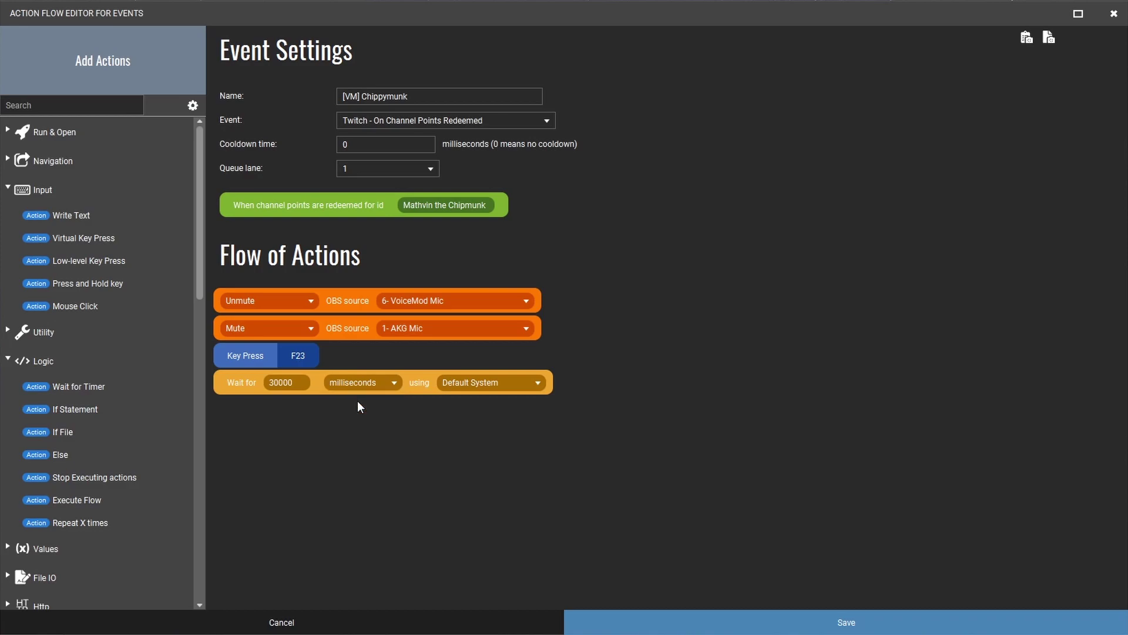
Add a Virtual Key Press action for F18
double_click(78, 237)
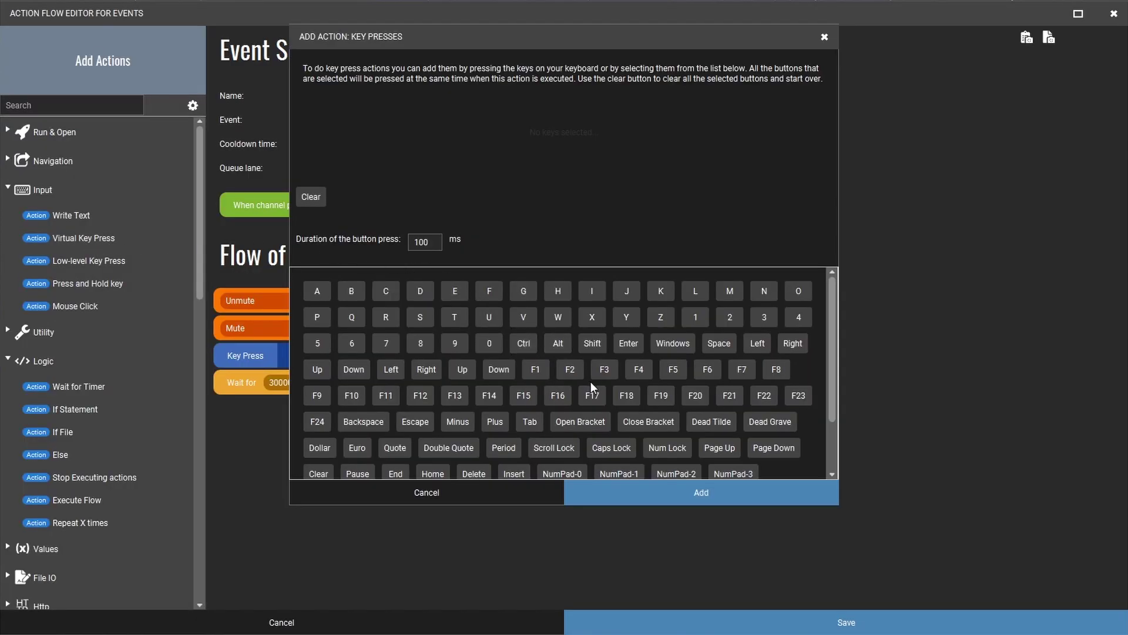
left_click(626, 394)
left_click(659, 485)
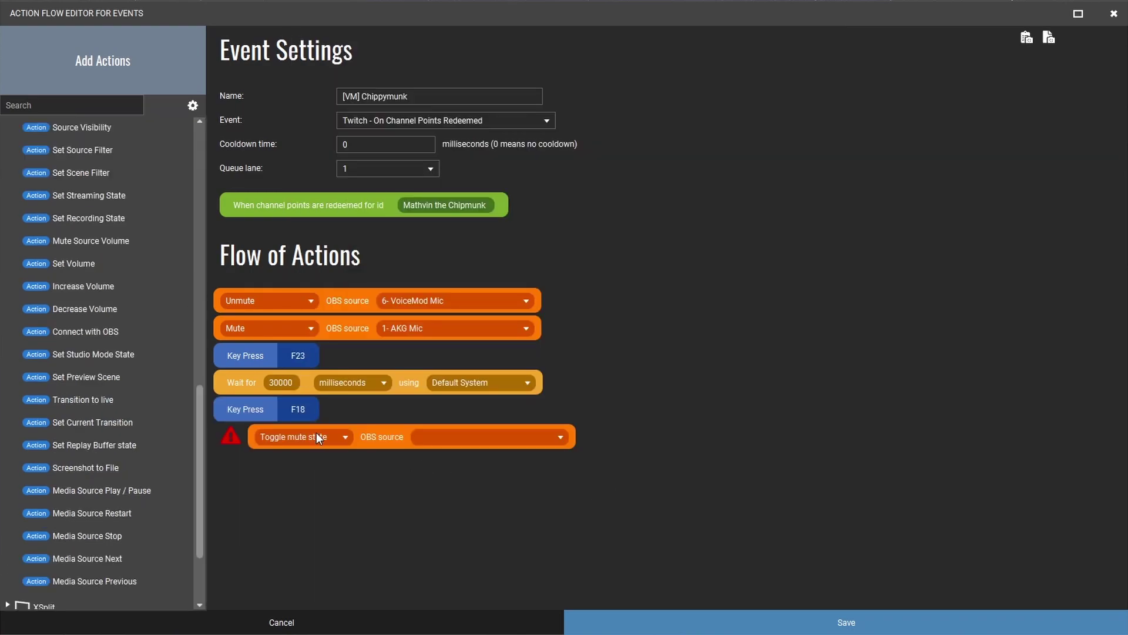
Add Mute Source Volume actions that unmute 1- AKG Mic and mute 6- VoiceMod Mic
left_click(318, 437)
left_click(287, 483)
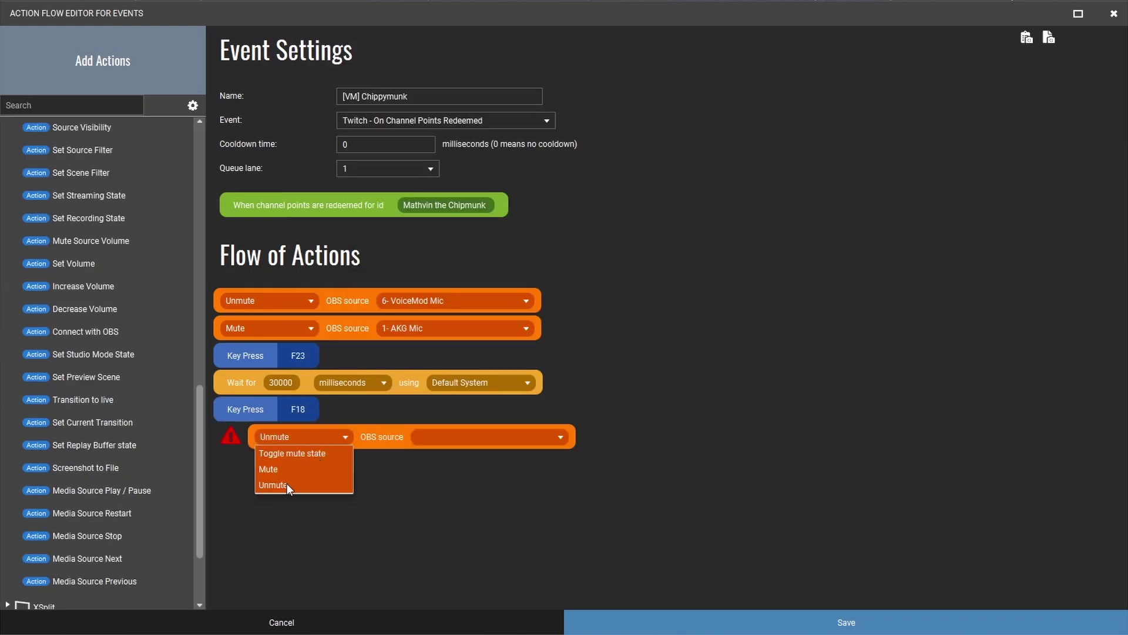
left_click(457, 437)
left_click(446, 569)
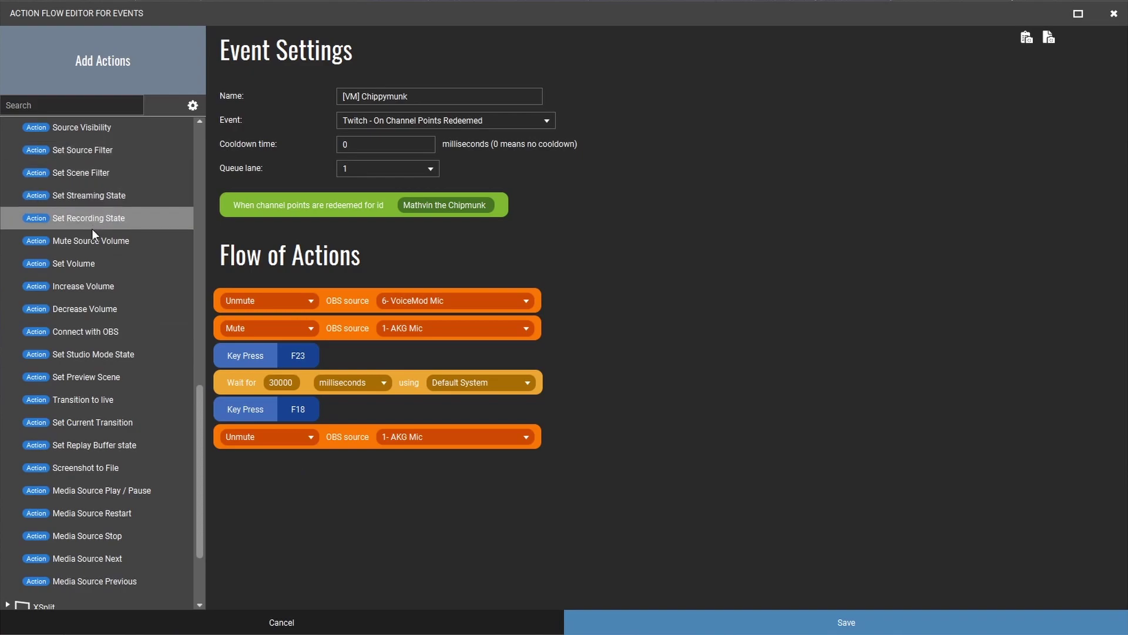
left_click(82, 241)
left_click(303, 464)
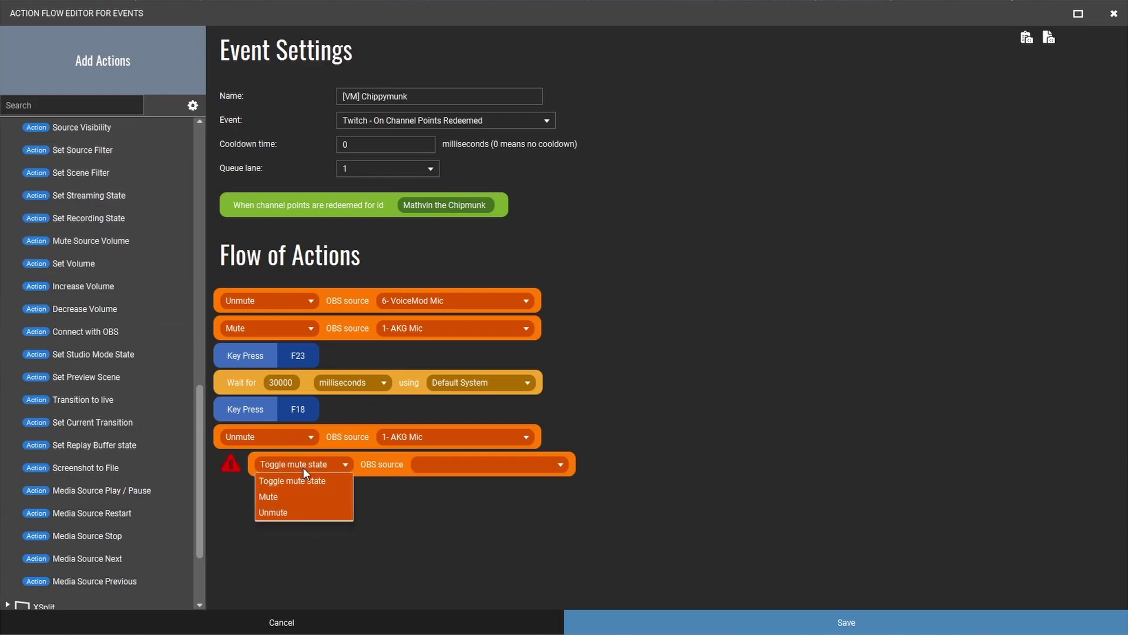
left_click(319, 495)
left_click(447, 467)
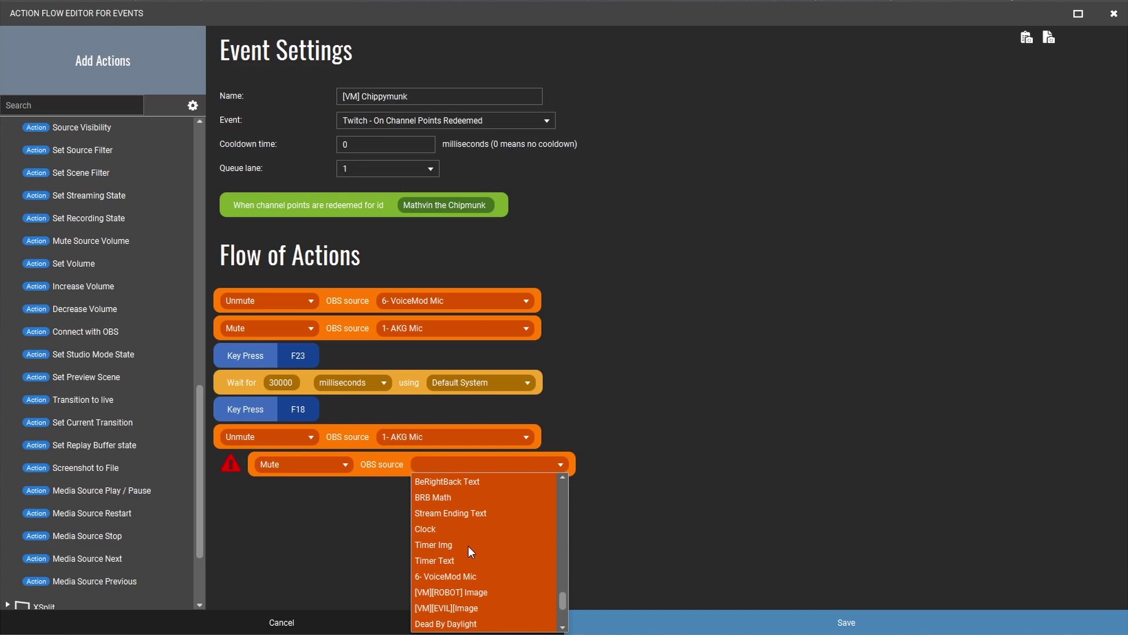
left_click(458, 575)
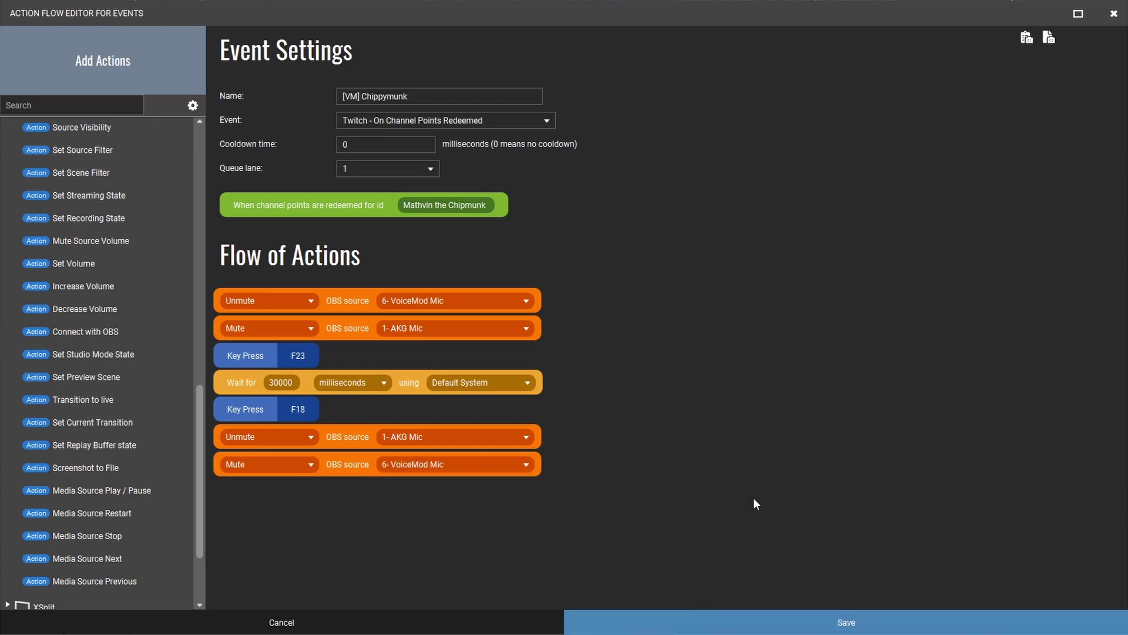